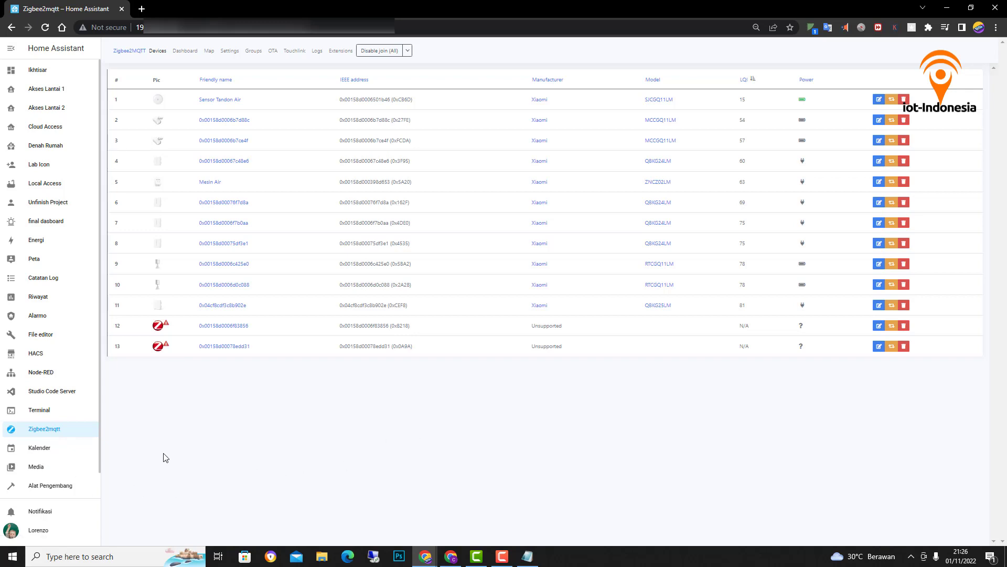
Stop the installed Zigbee2mqtt add-on and uninstall it from Home Assistant.
scroll(58, 483, down, 1)
click(43, 483)
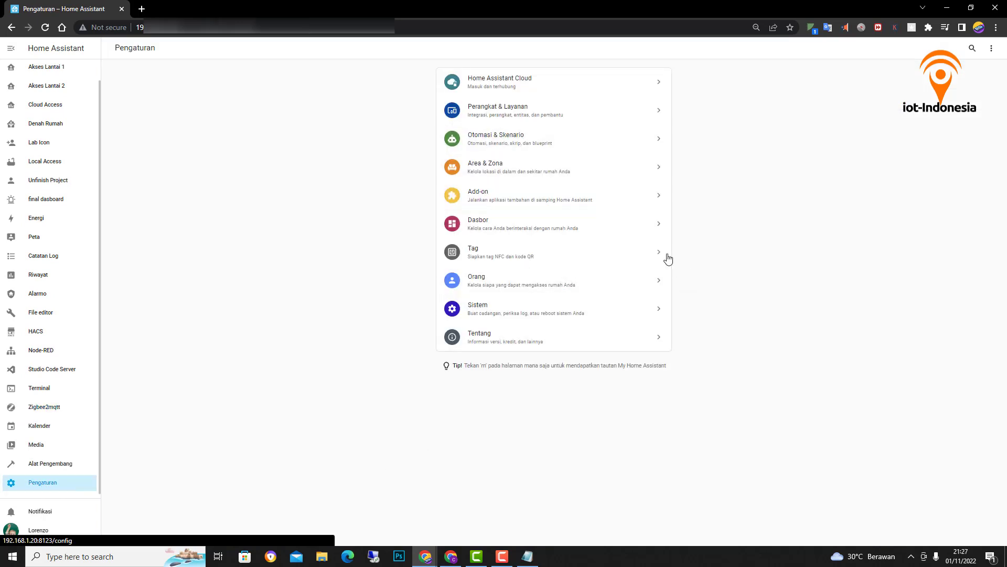
click(533, 205)
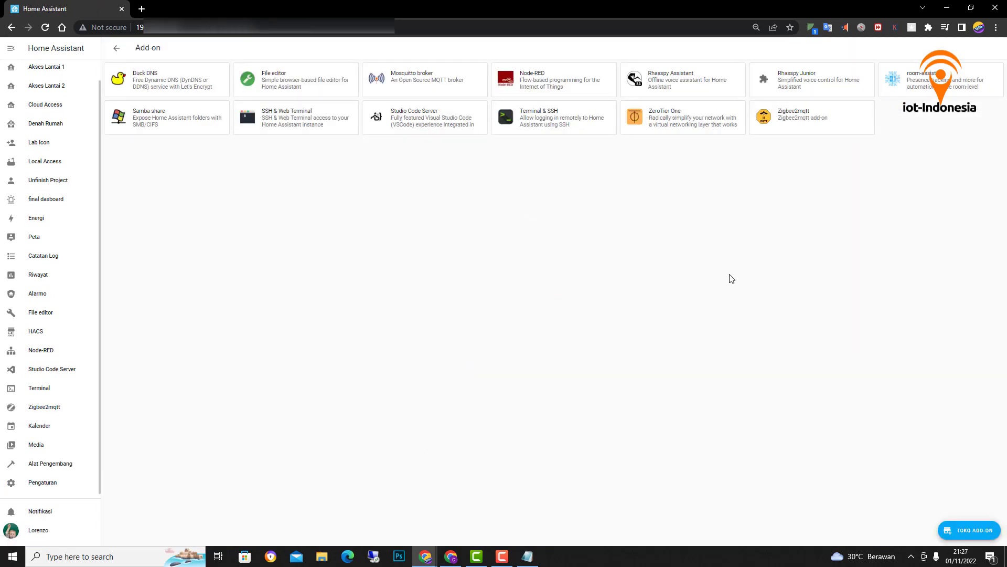
click(801, 127)
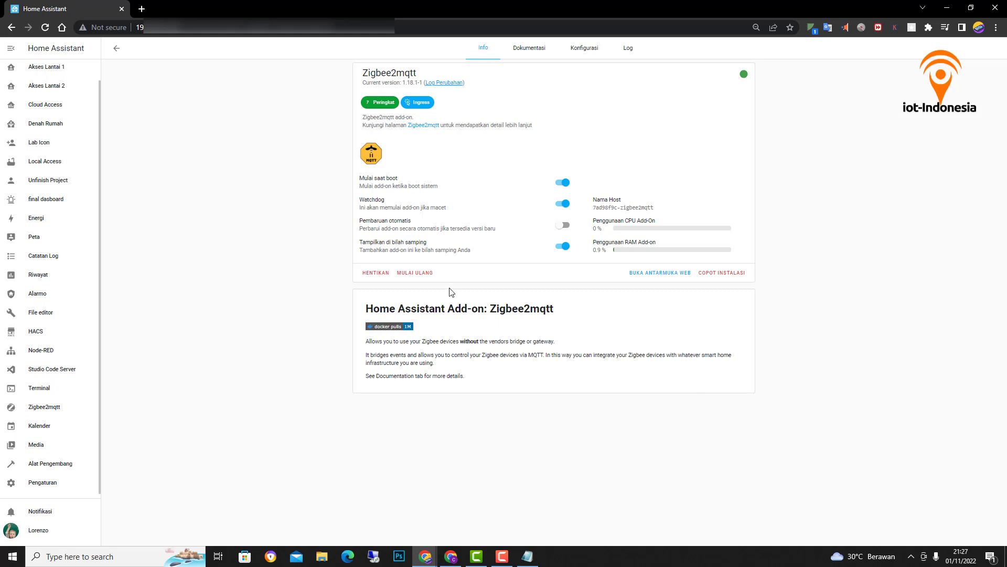
click(380, 274)
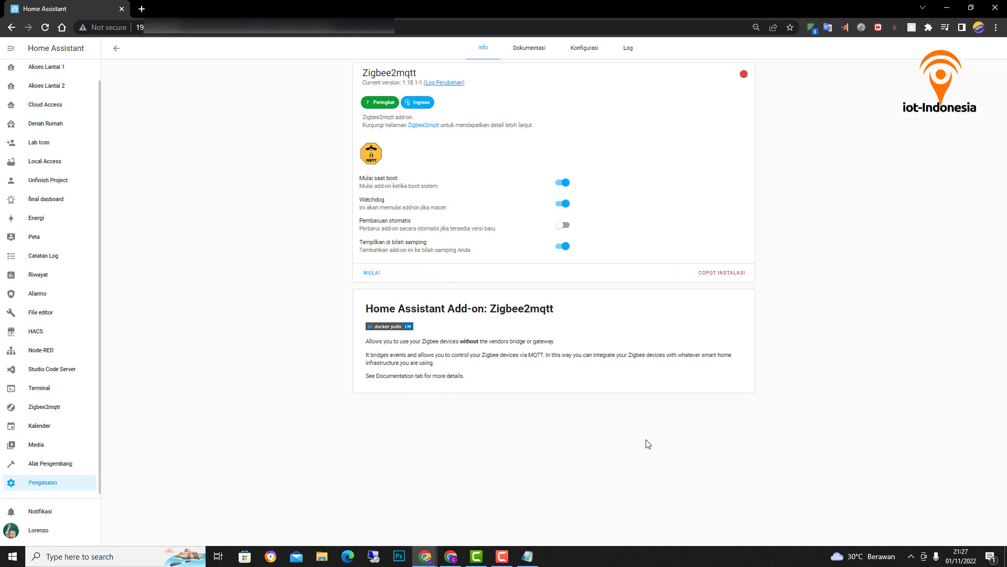
click(722, 273)
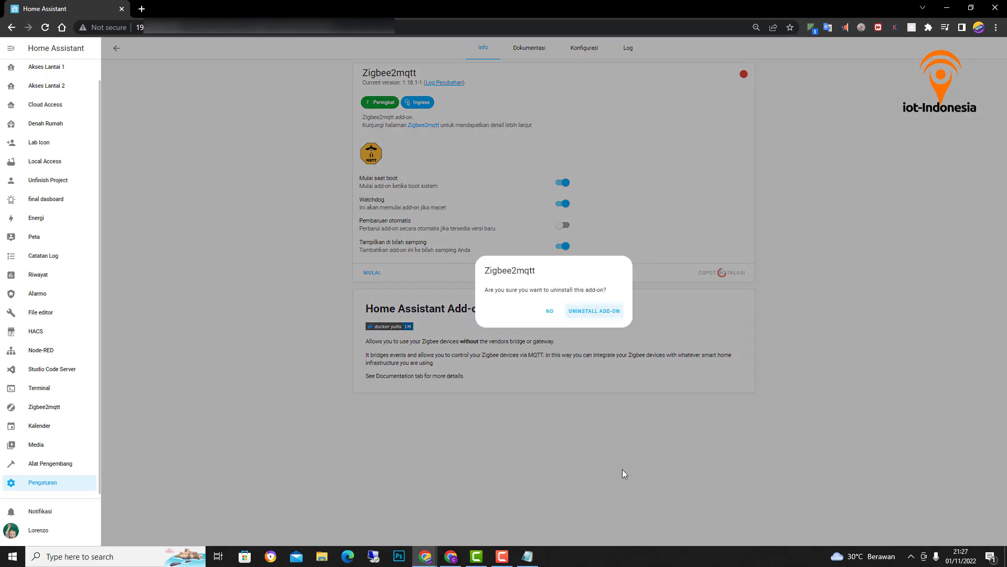
click(595, 314)
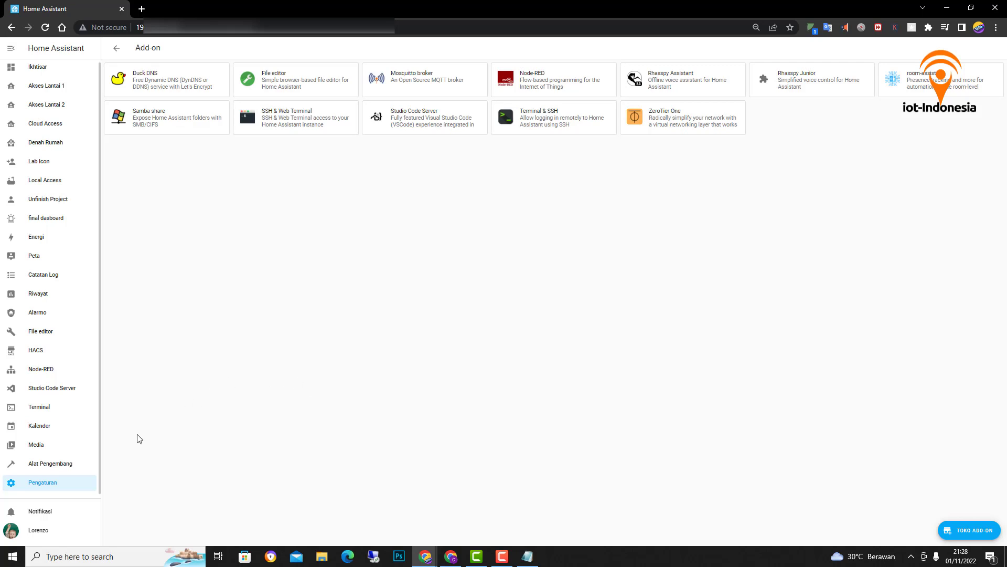
Check the Home Assistant configuration and restart Home Assistant.
click(51, 470)
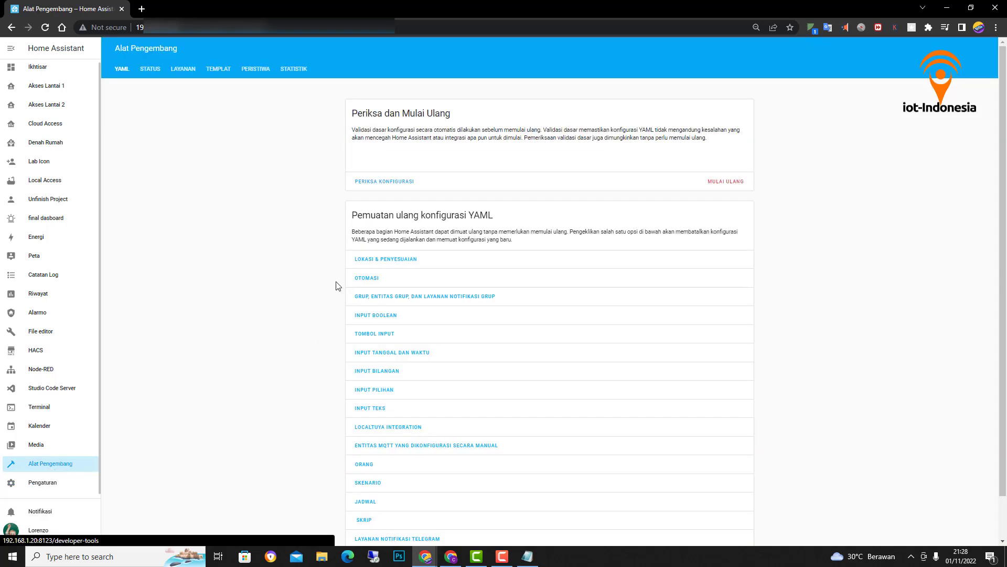
click(378, 185)
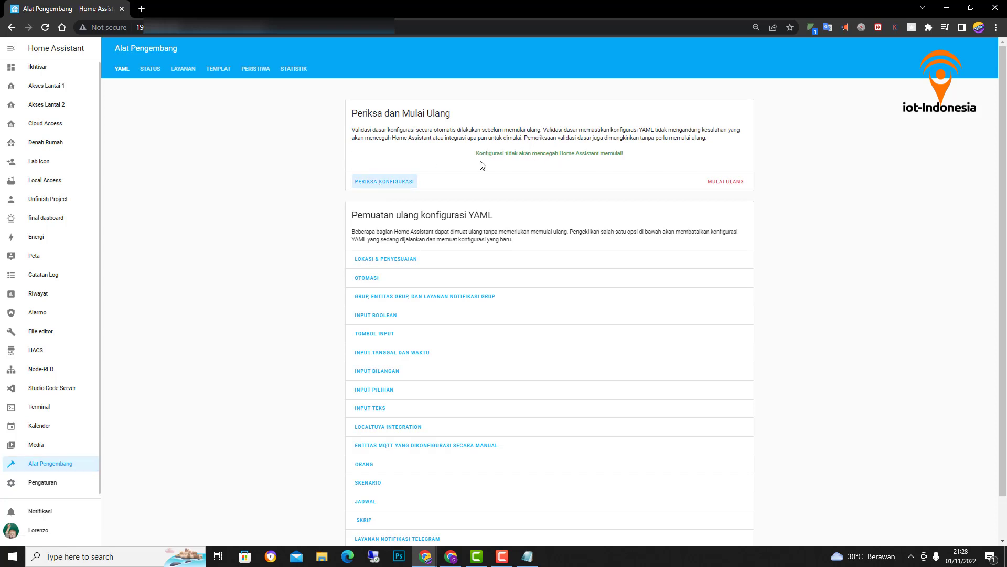
click(728, 182)
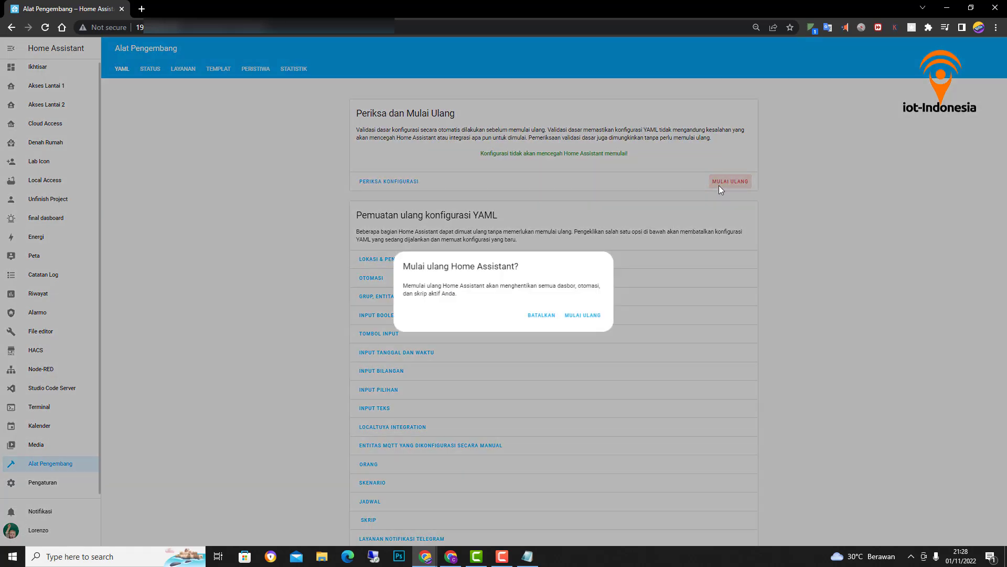
click(577, 316)
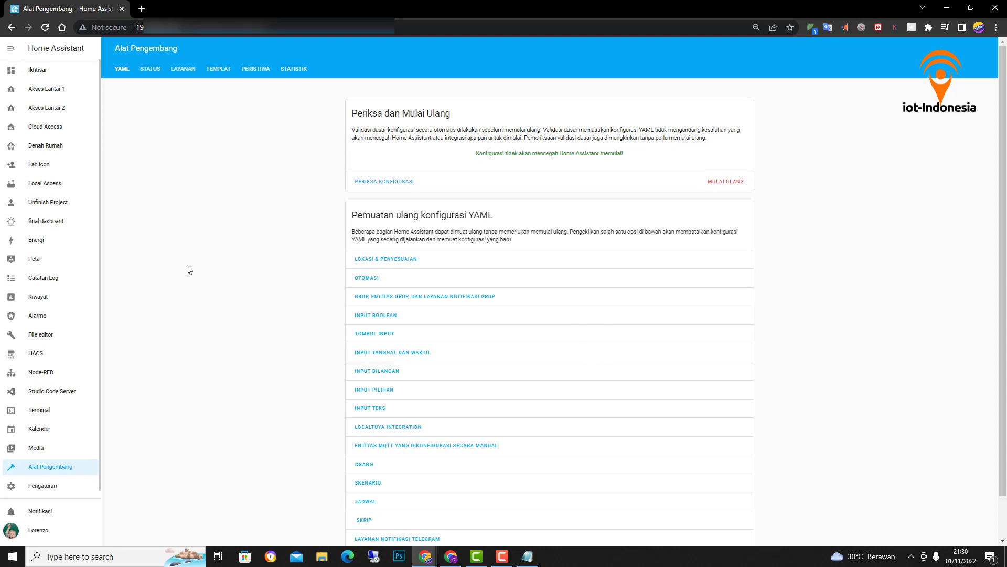
Delete state.json from the config/zigbee2mqtt folder using the File editor.
click(44, 338)
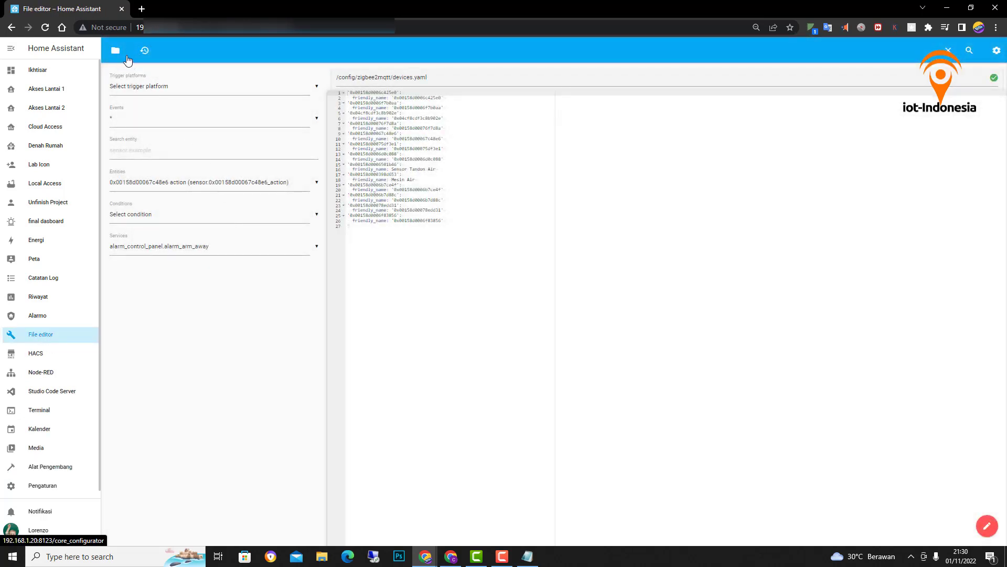
click(115, 52)
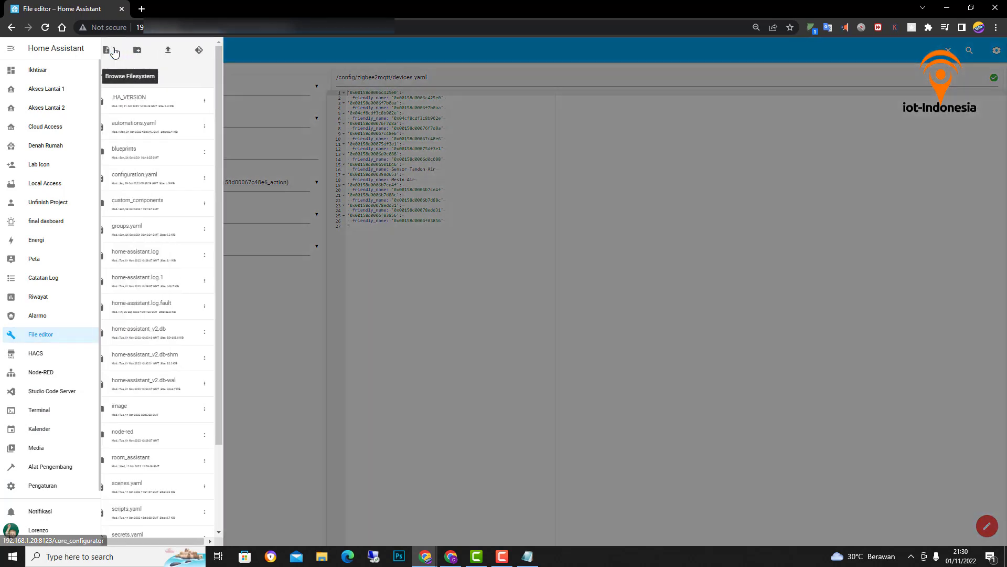
scroll(187, 498, down, 2)
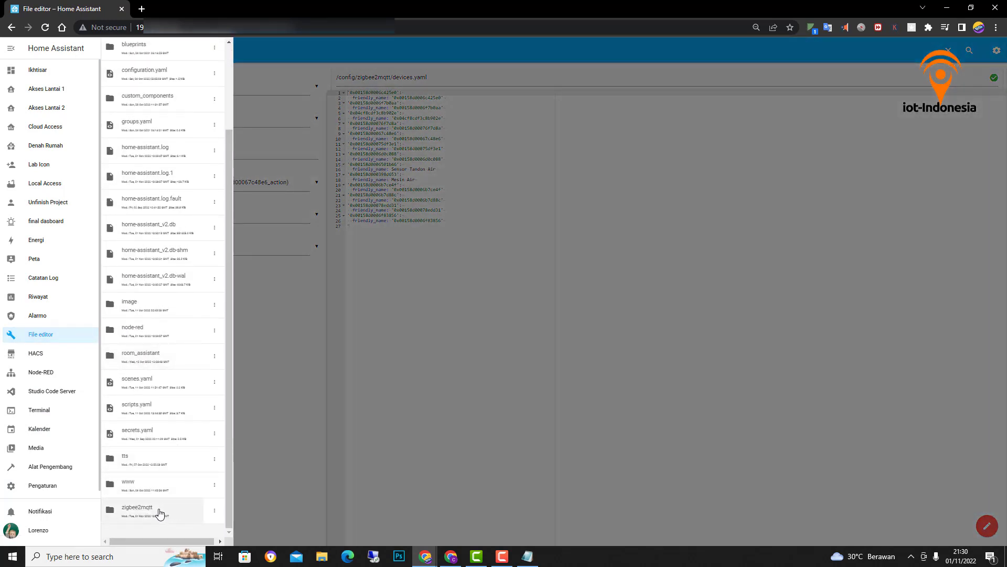
click(159, 513)
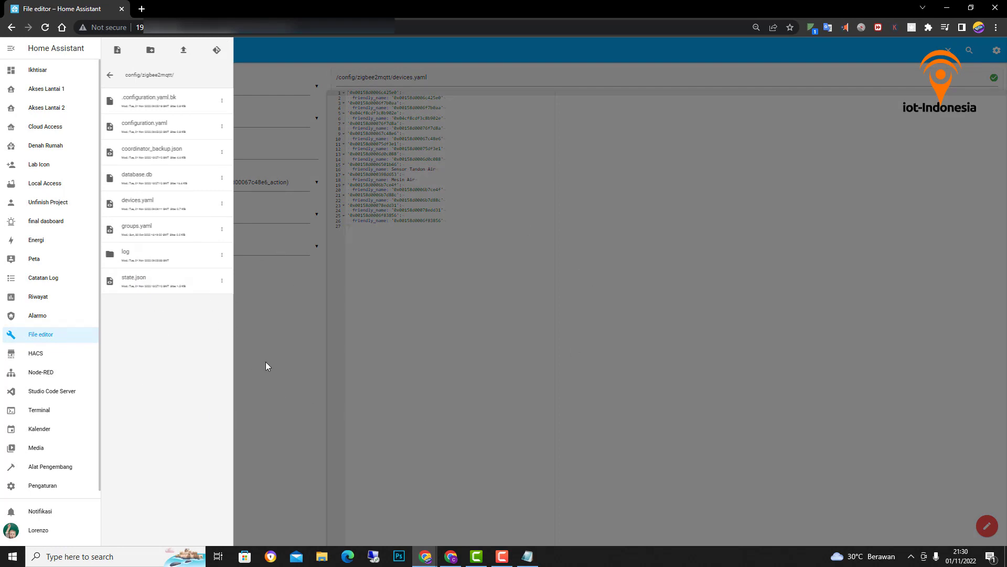
click(222, 281)
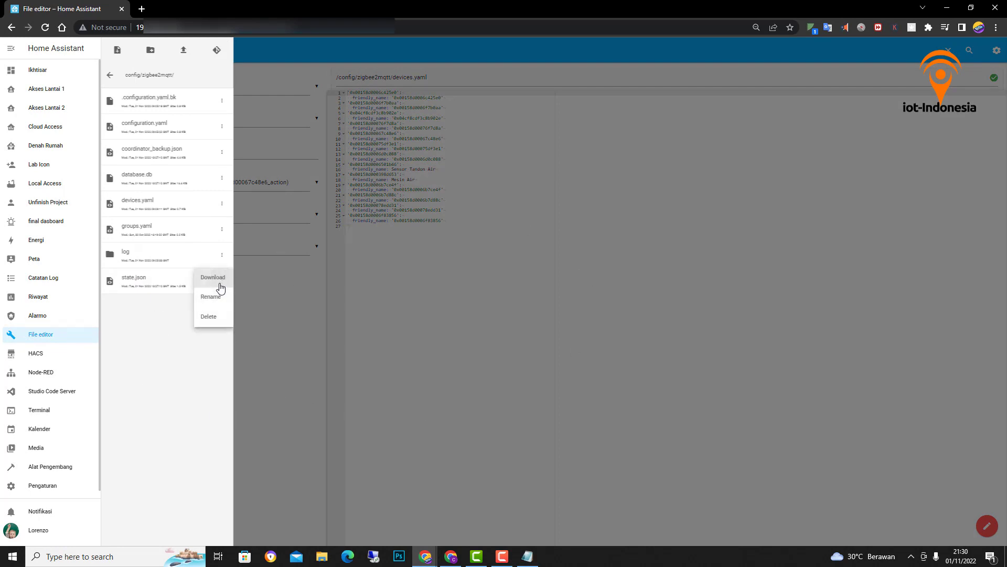
click(216, 321)
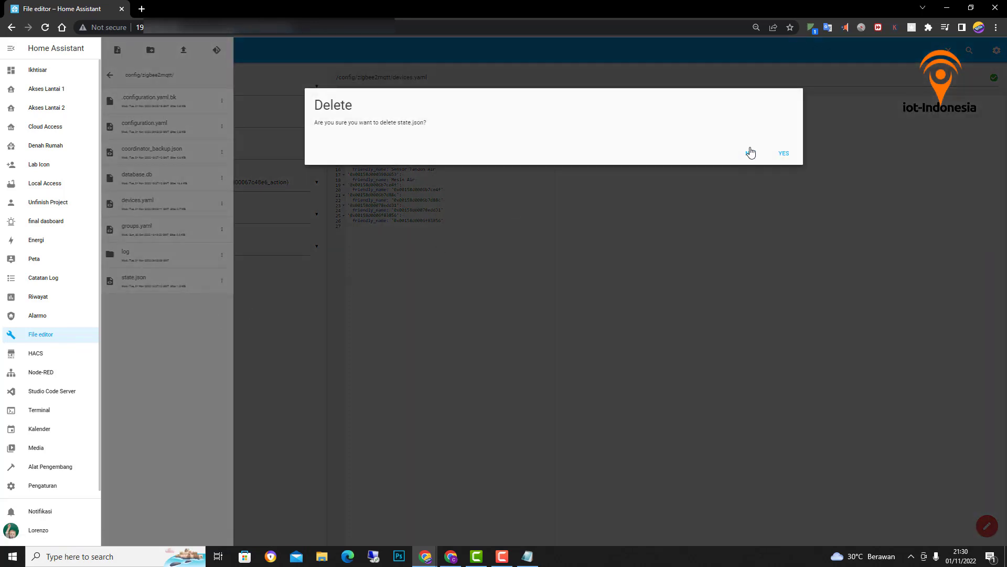
click(783, 154)
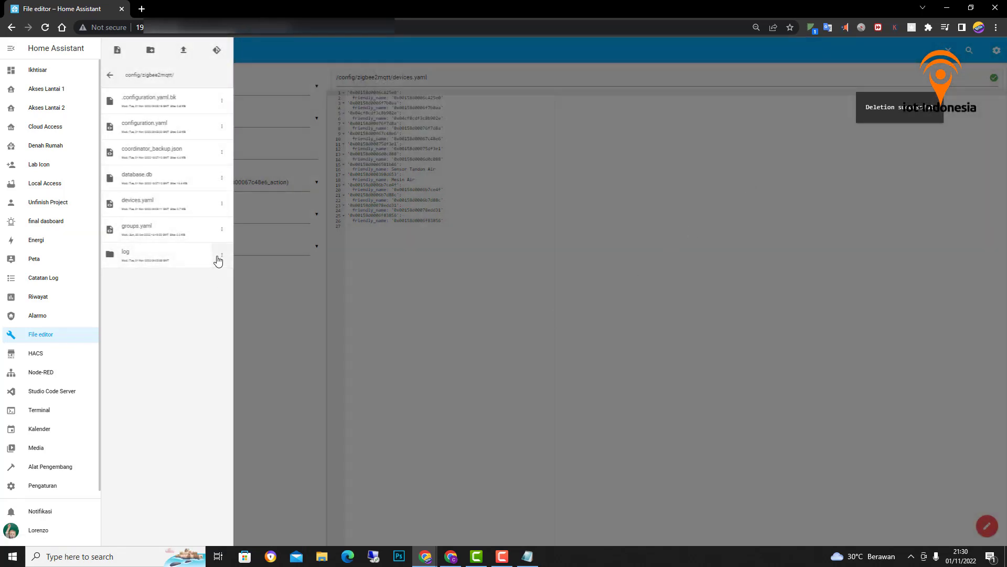
Delete log.txt from the 2022-11-01.17-05-30 folder inside config/zigbee2mqtt/log.
click(168, 263)
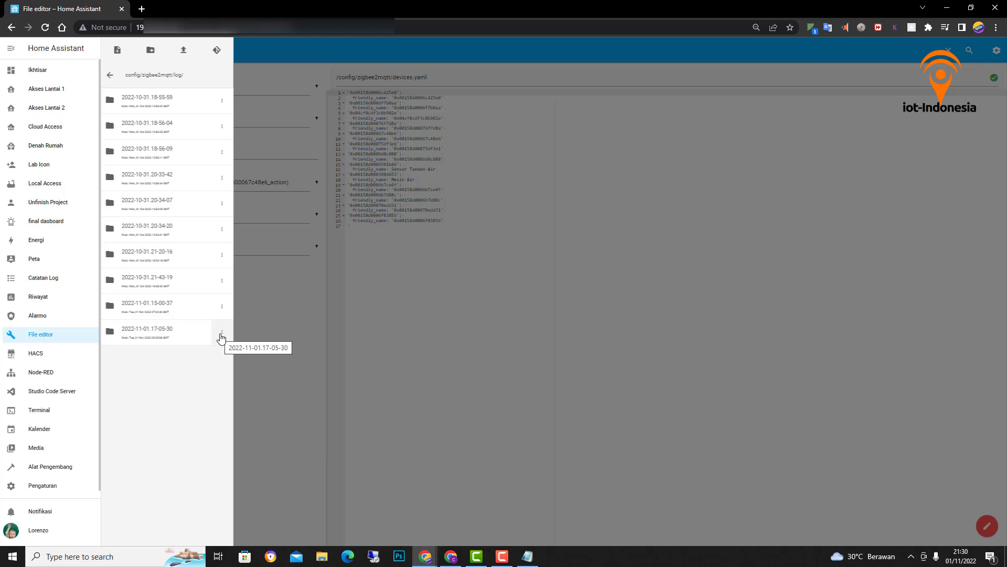
click(173, 337)
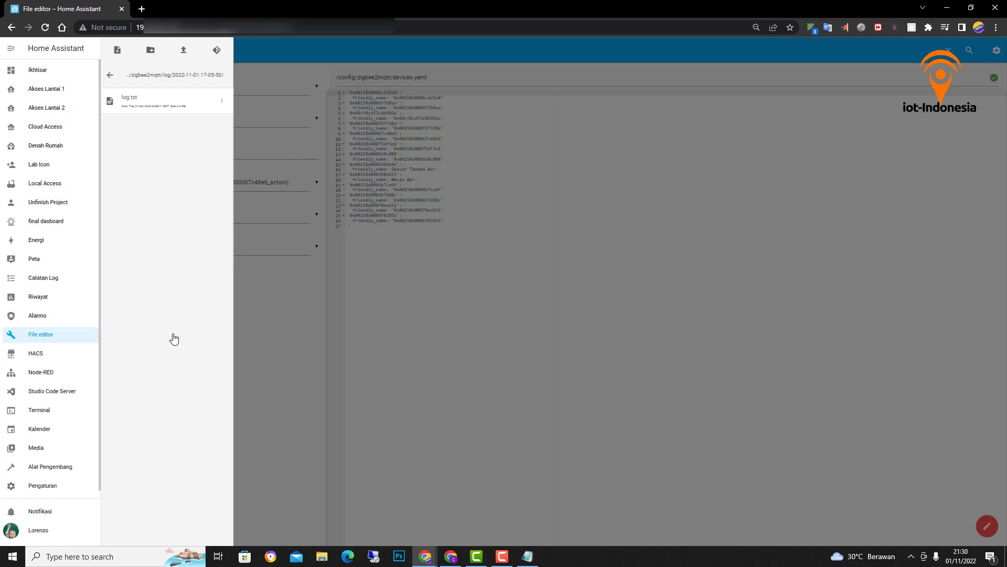
click(221, 101)
click(218, 137)
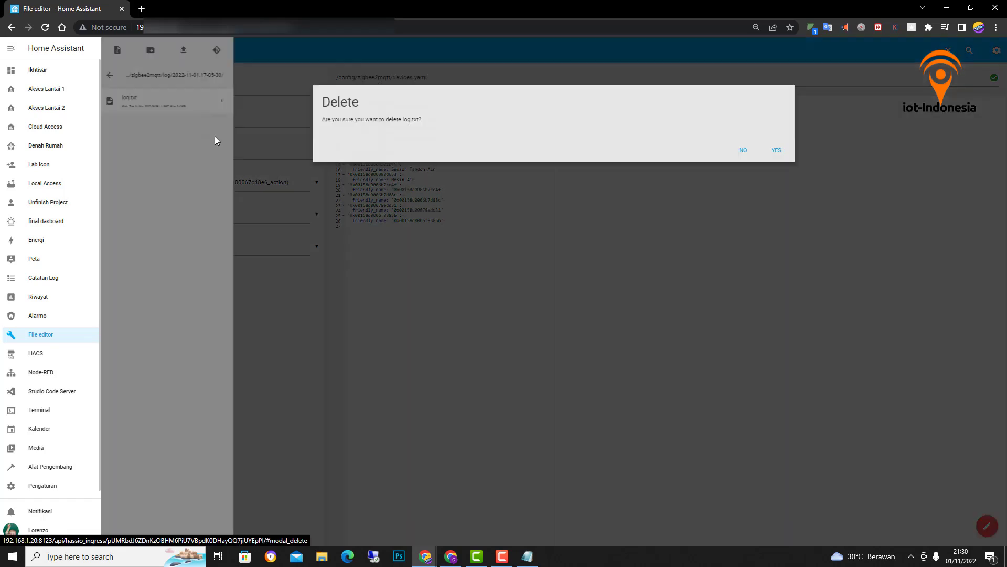
click(781, 155)
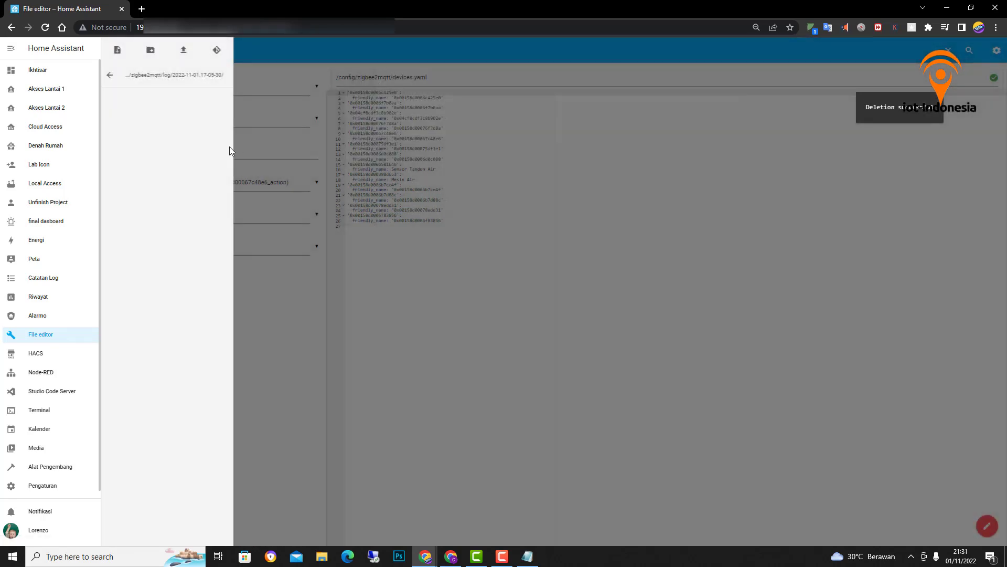
Delete the emptied 2022-11-01.17-05-30 folder from config/zigbee2mqtt/log.
click(113, 77)
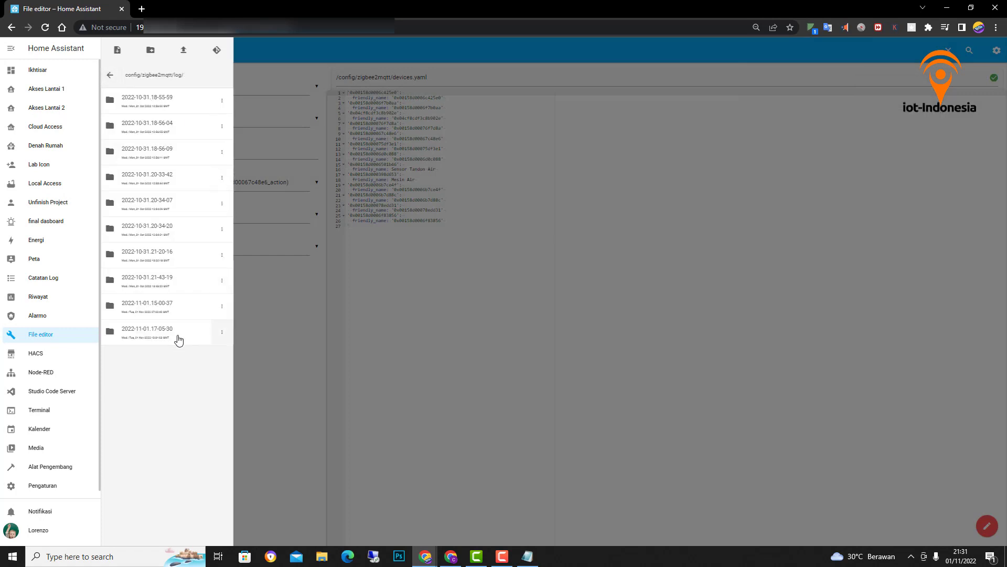
click(222, 332)
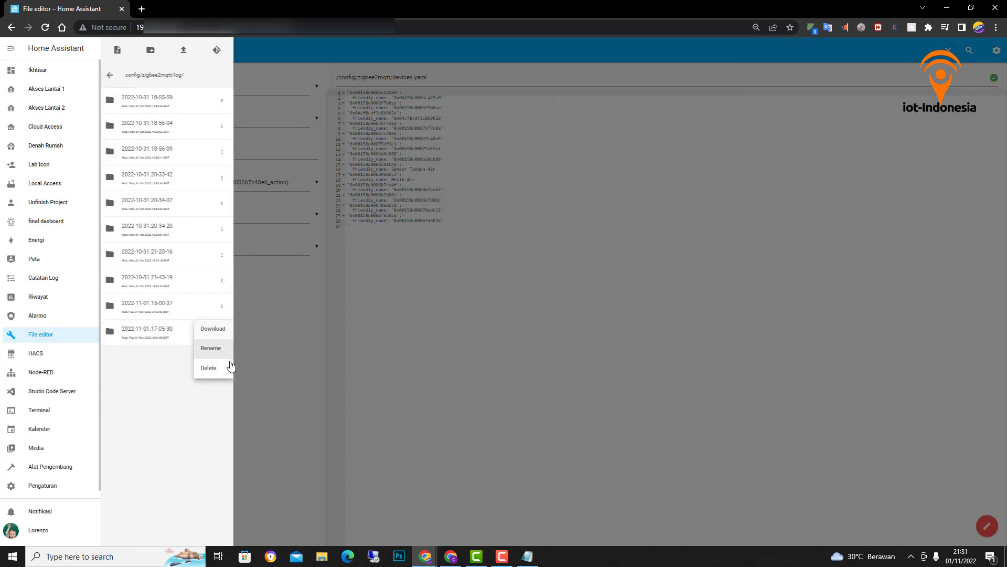
click(224, 369)
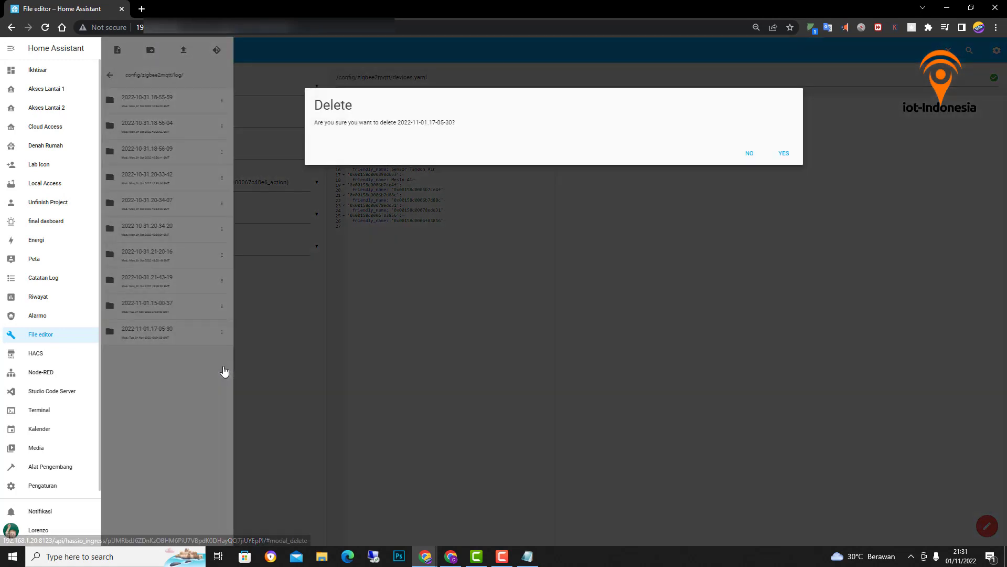
click(780, 154)
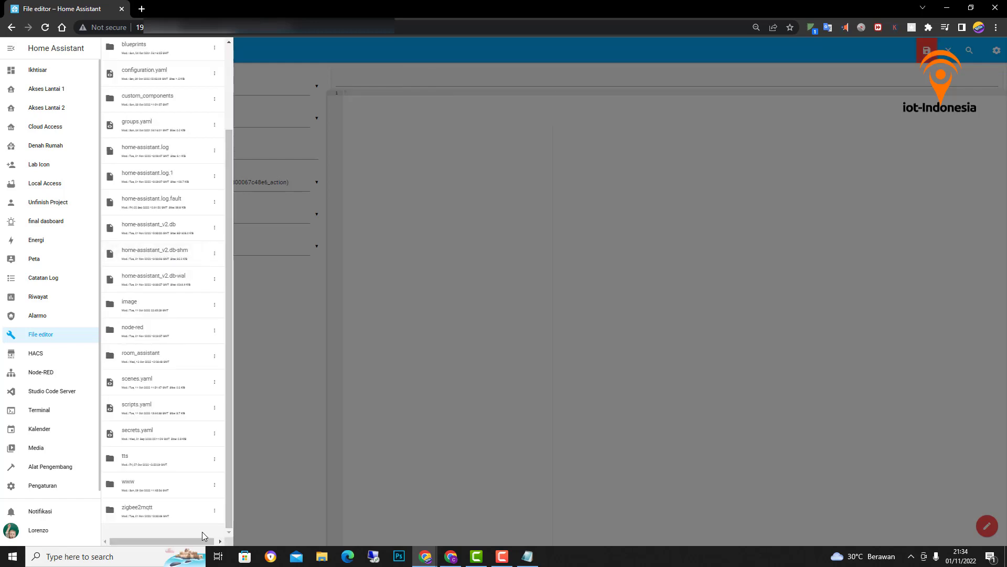
Check that the zigbee2mqtt folder is empty, delete it from the config directory, and close the file browser.
click(150, 516)
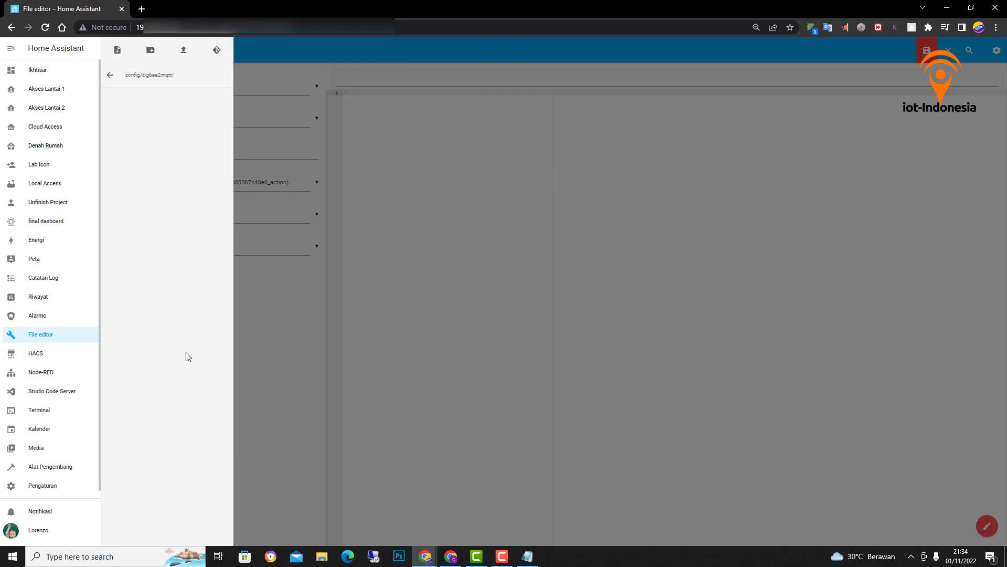
click(110, 74)
scroll(204, 498, down, 2)
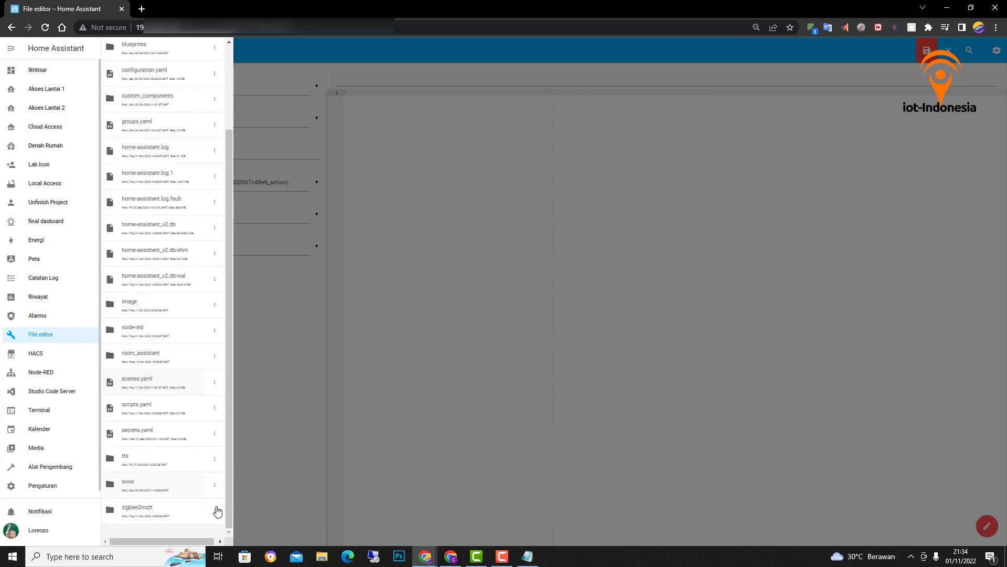
click(213, 511)
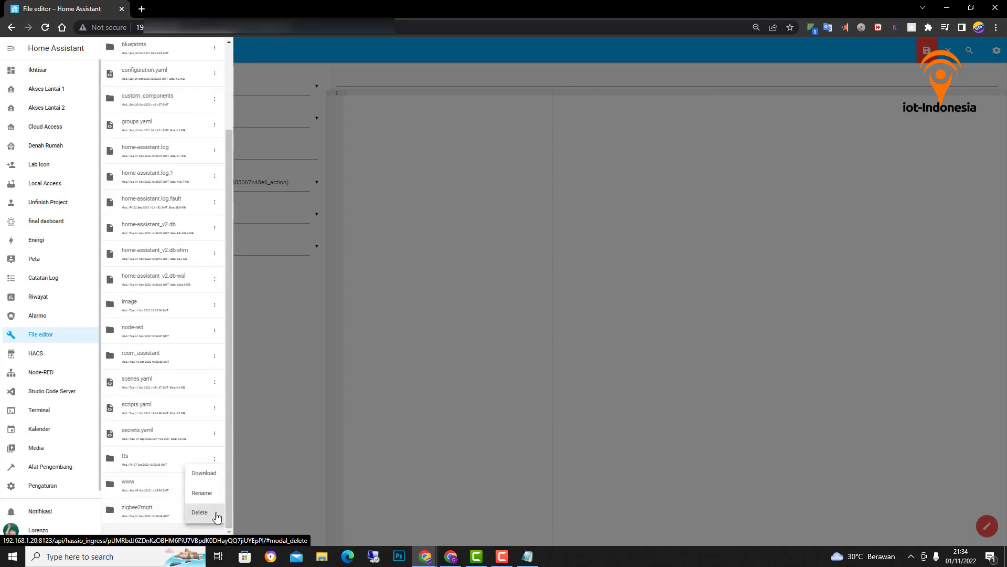
click(204, 513)
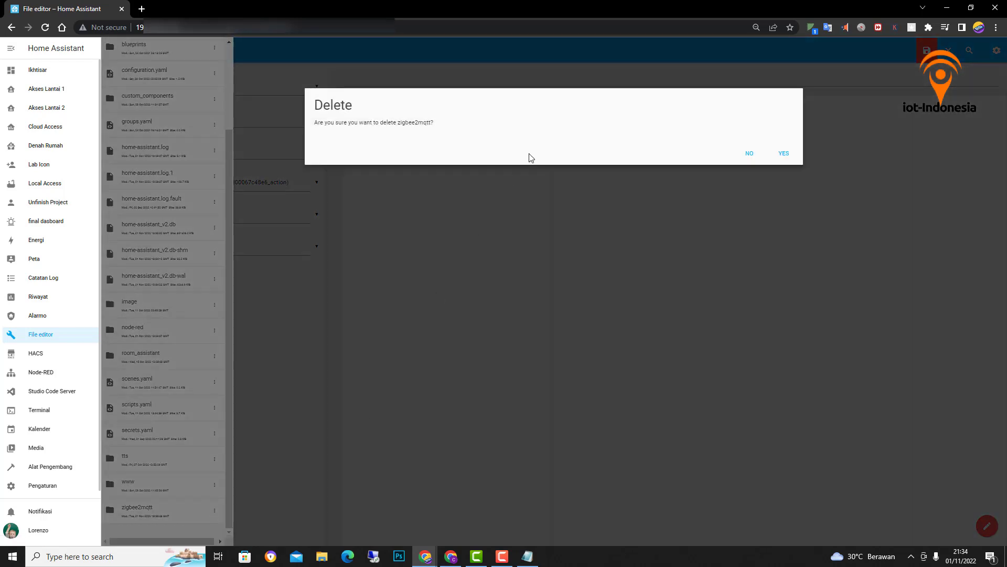
click(784, 153)
drag(226, 437, 222, 511)
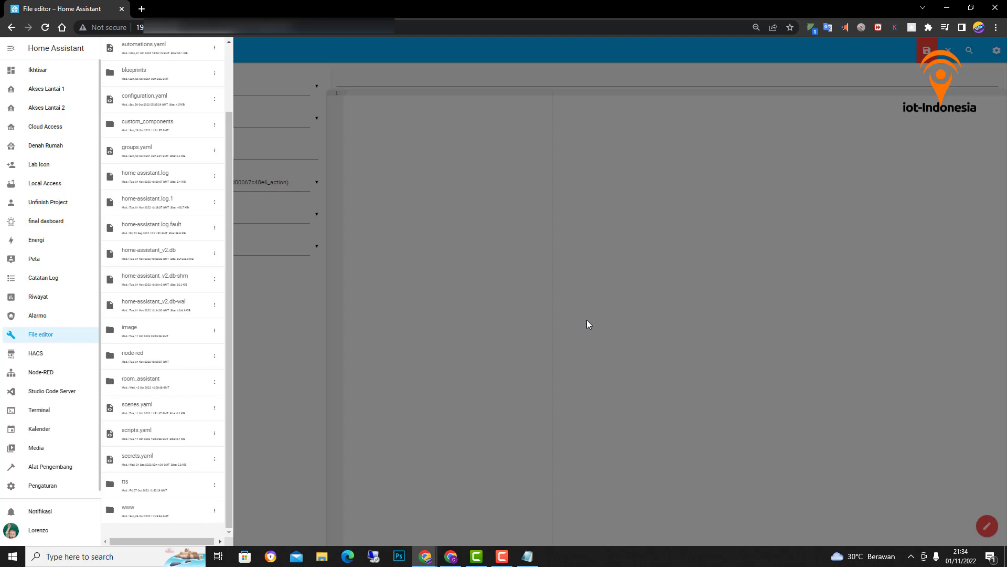
click(395, 241)
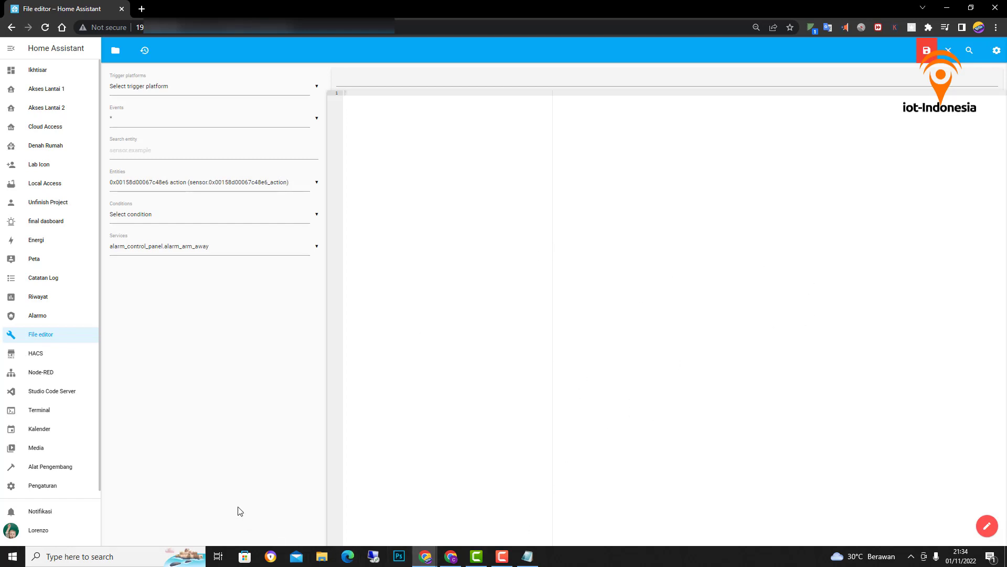
Open the page of the Zigbee2MQTT add-on from the "Home Assistant Add-on: Zigbee2MQTT" repository in the add-on store.
click(39, 487)
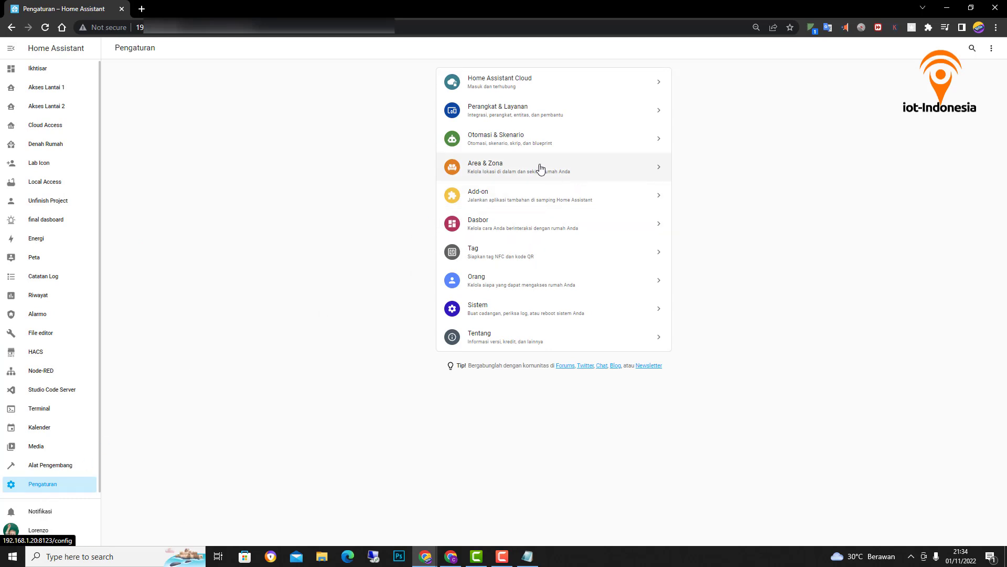
click(492, 207)
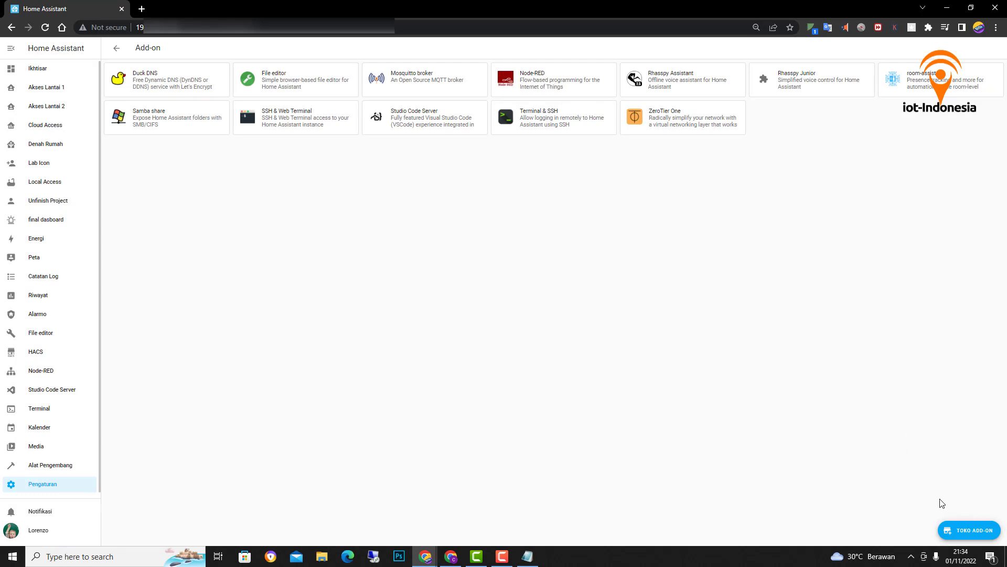
click(962, 531)
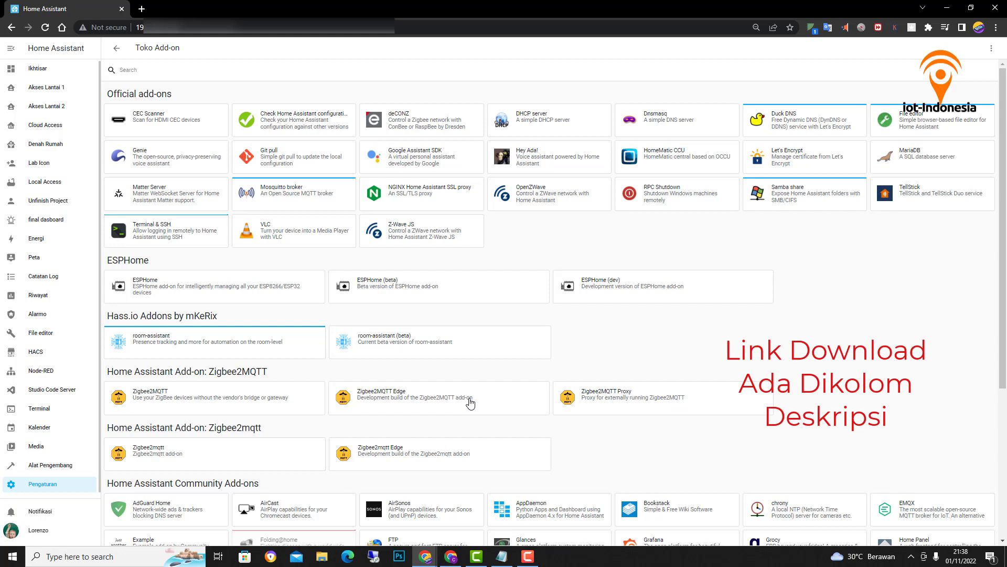
click(163, 403)
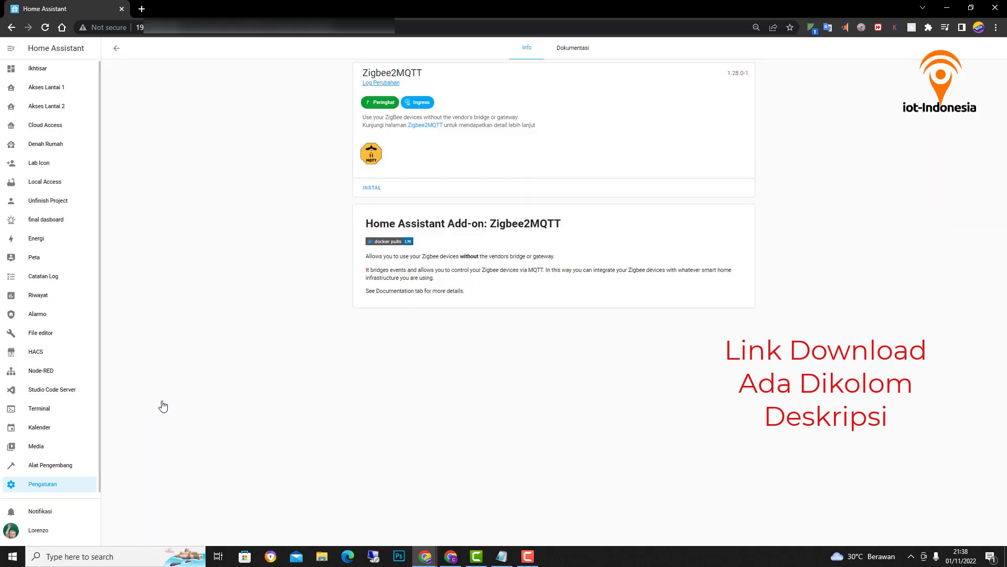
Install the Zigbee2MQTT add-on.
click(368, 189)
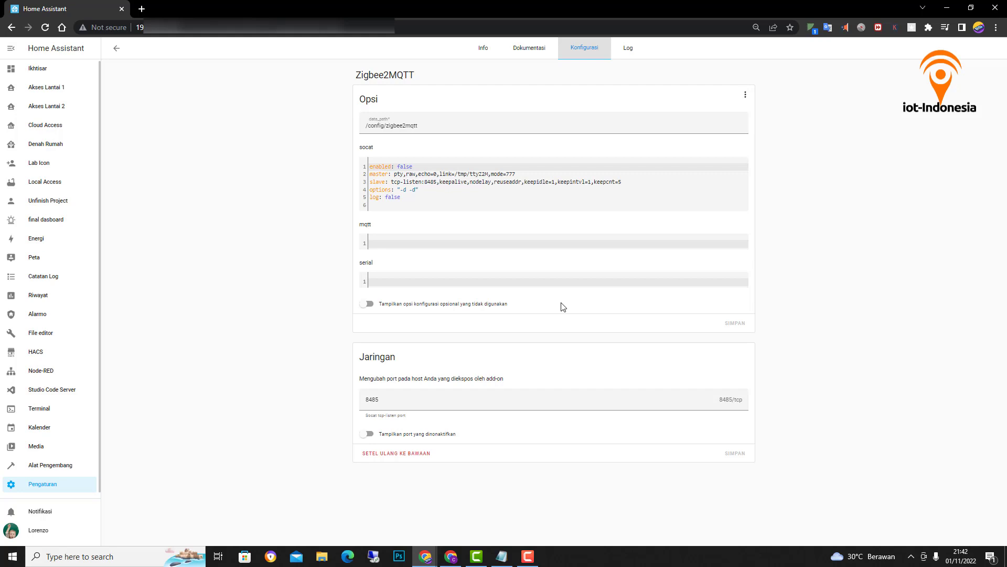
Open the list of all hardware from the system's hardware settings.
click(51, 492)
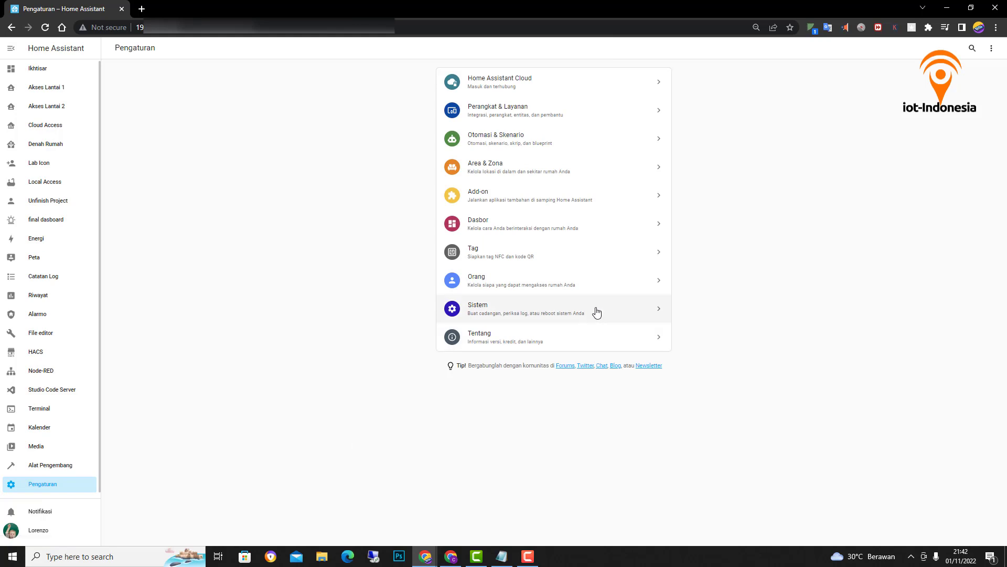
click(551, 317)
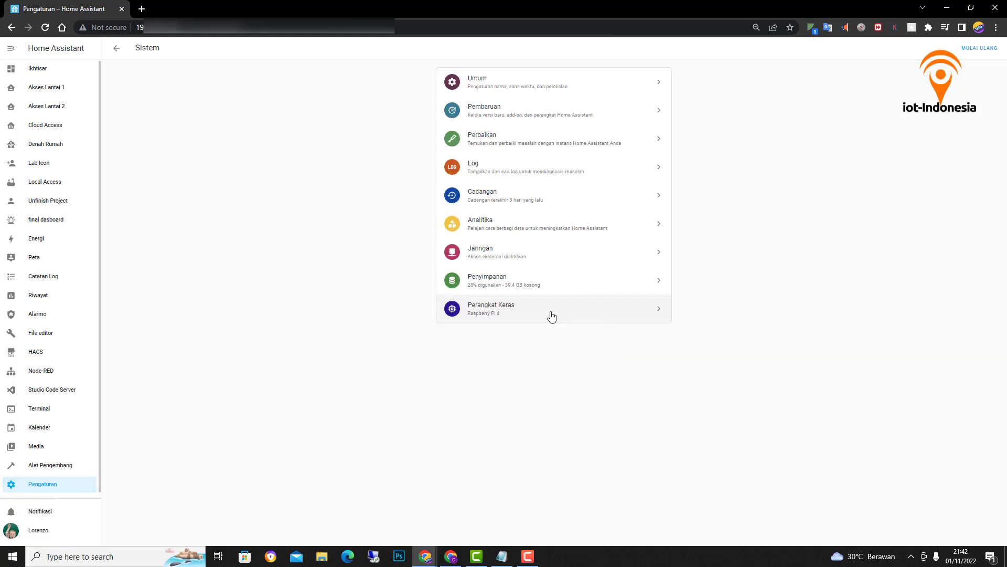
click(518, 316)
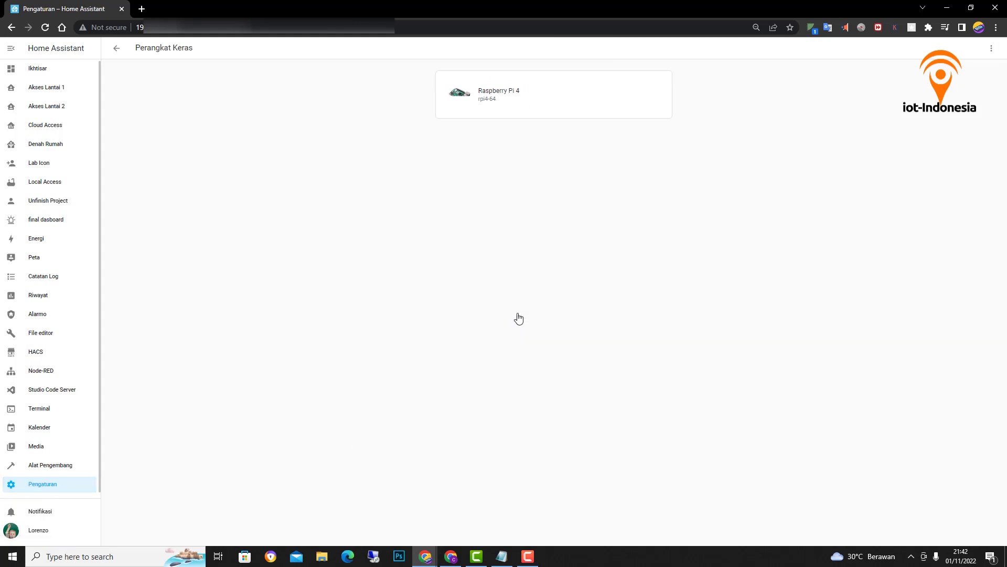
click(991, 48)
click(955, 74)
Expand ttyUSB0 in the hardware list and copy its device path /dev/serial/by-id/usb-1a86_USB_Serial-if00-port0.
drag(580, 154, 569, 356)
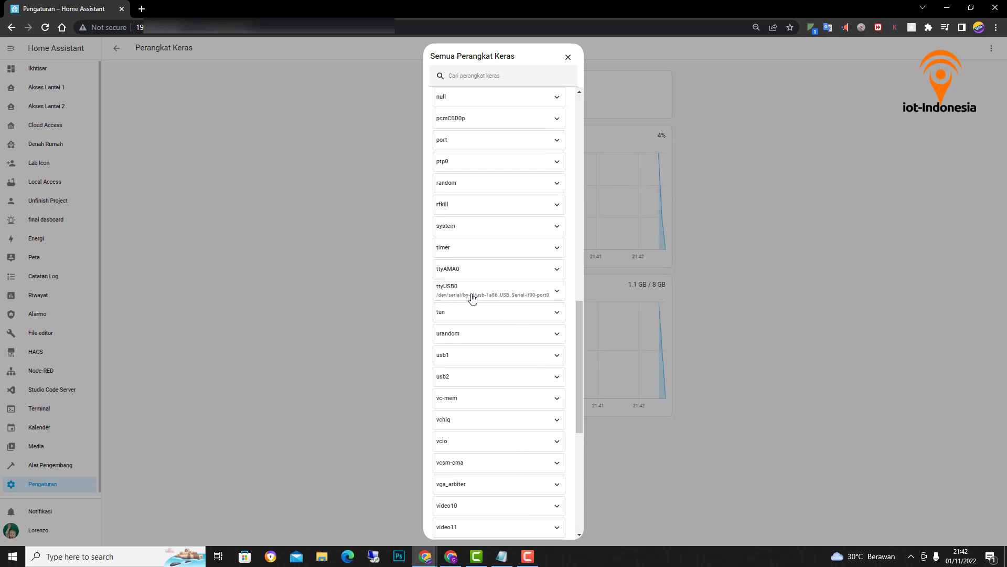
click(556, 291)
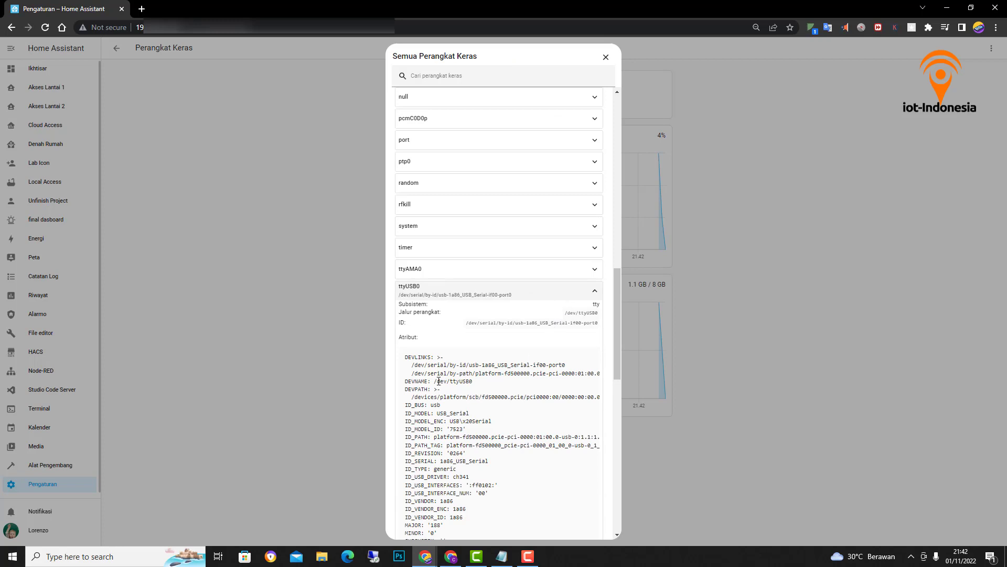
drag(405, 357, 568, 368)
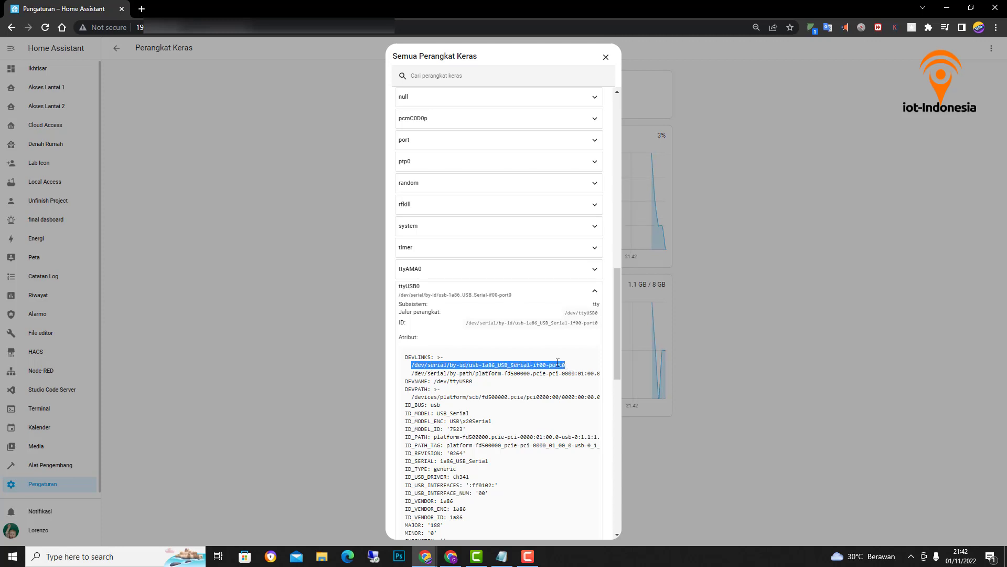
right_click(558, 363)
click(584, 372)
Close the hardware list and open the configuration of the installed Zigbee2MQTT add-on.
click(49, 483)
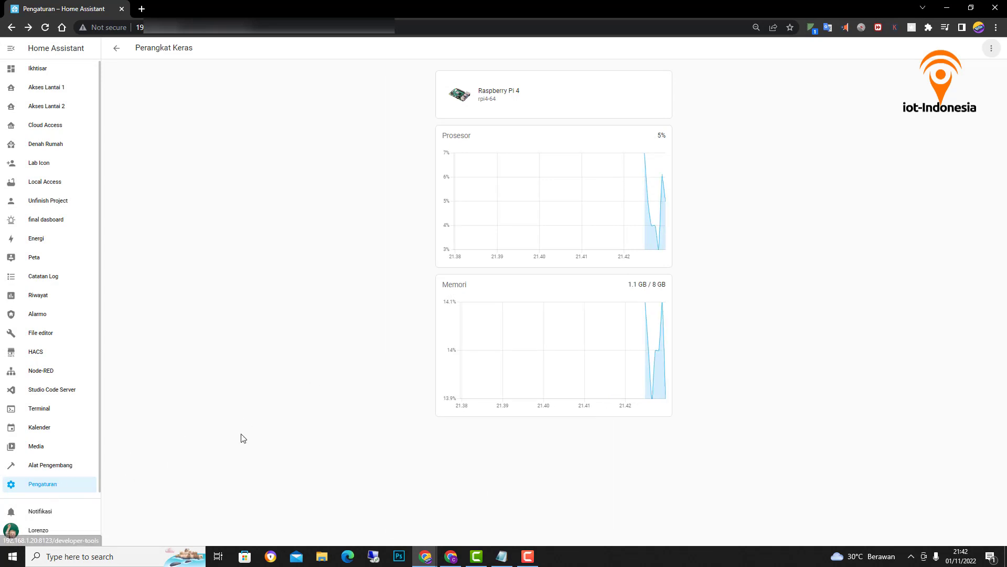
click(48, 485)
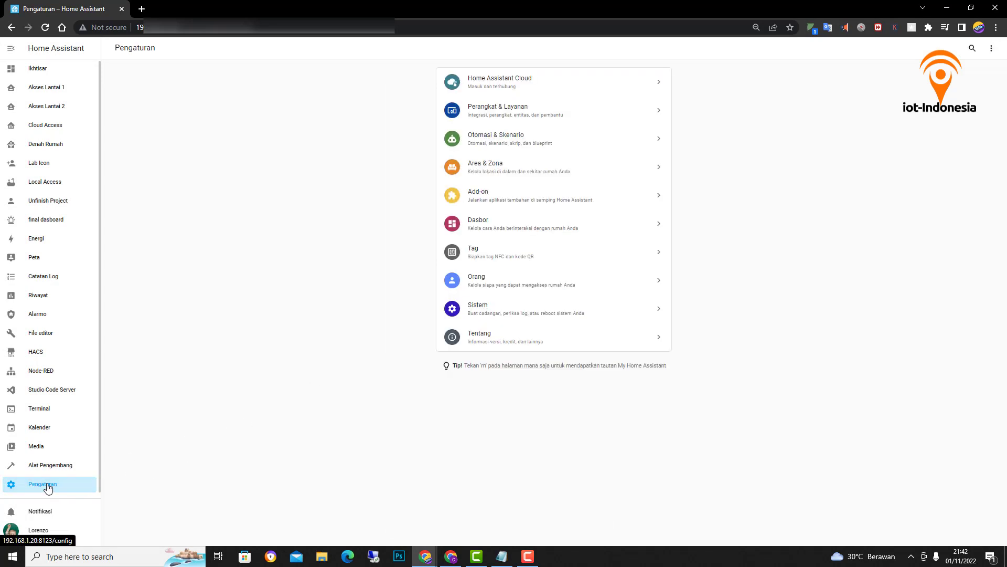
click(506, 203)
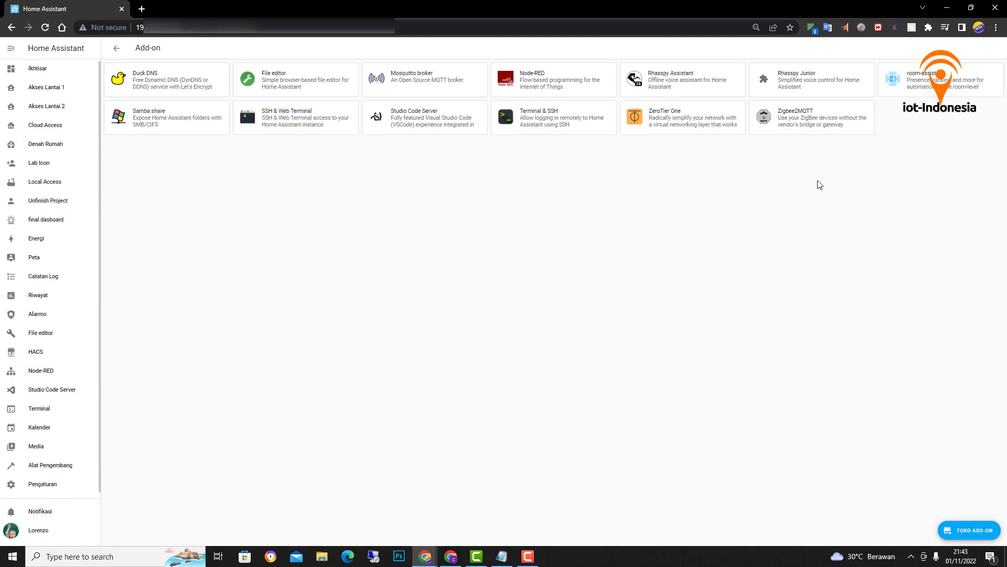
click(812, 126)
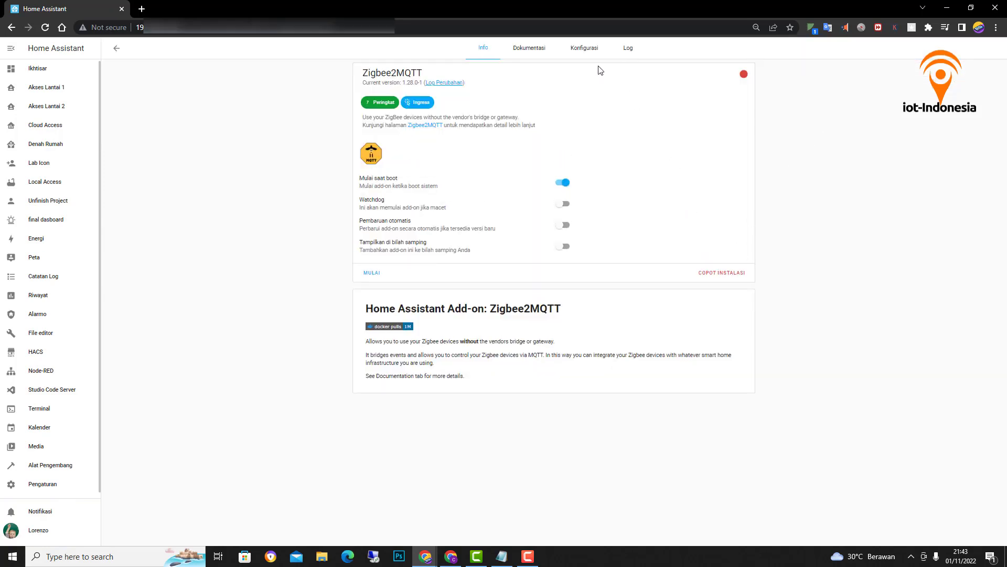
click(587, 52)
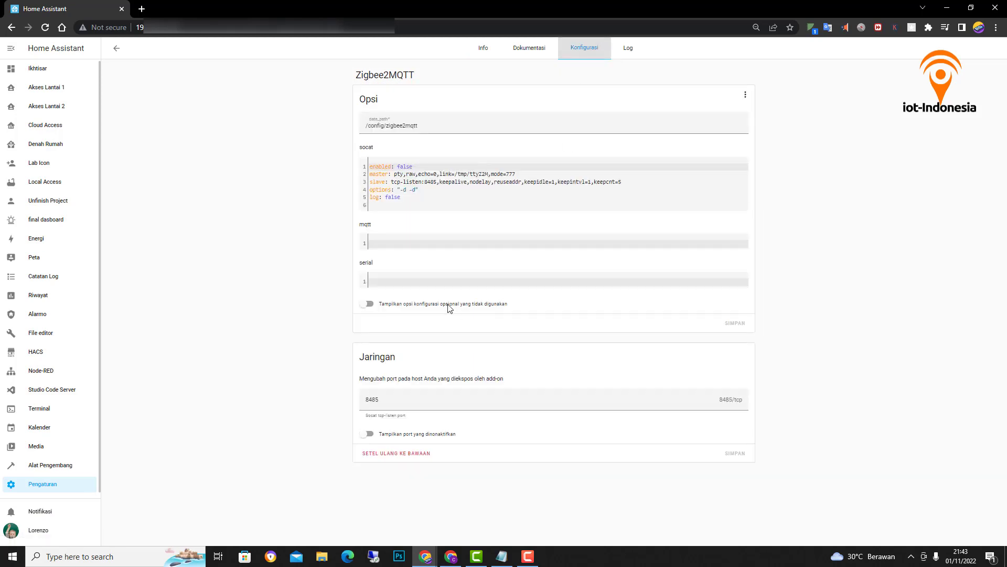
Set the add-on's serial option to "port: /dev/serial/by-id/usb-1a86_USB_Serial-if00-port0" and save the configuration.
click(417, 286)
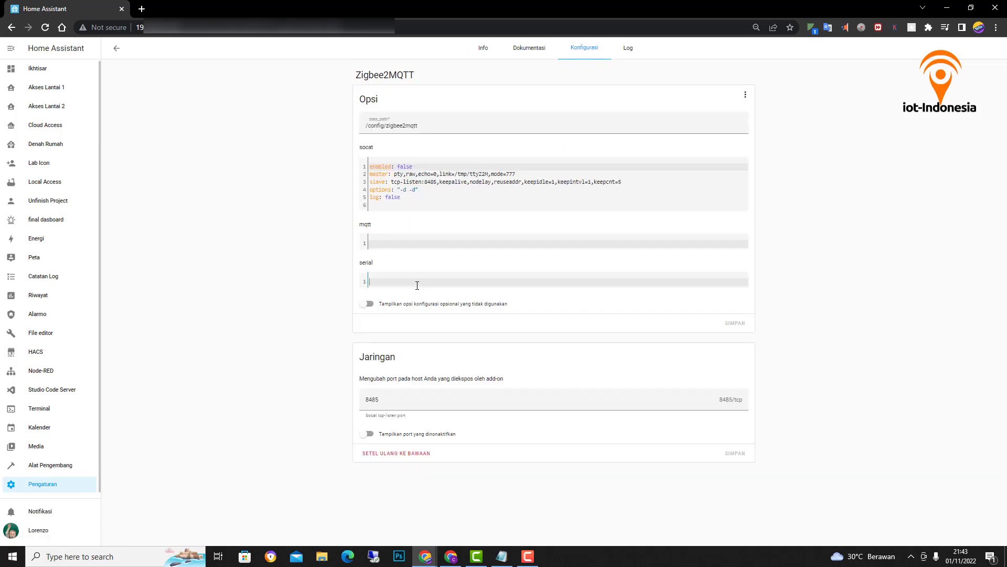
text(port:)
key(ctrl+v)
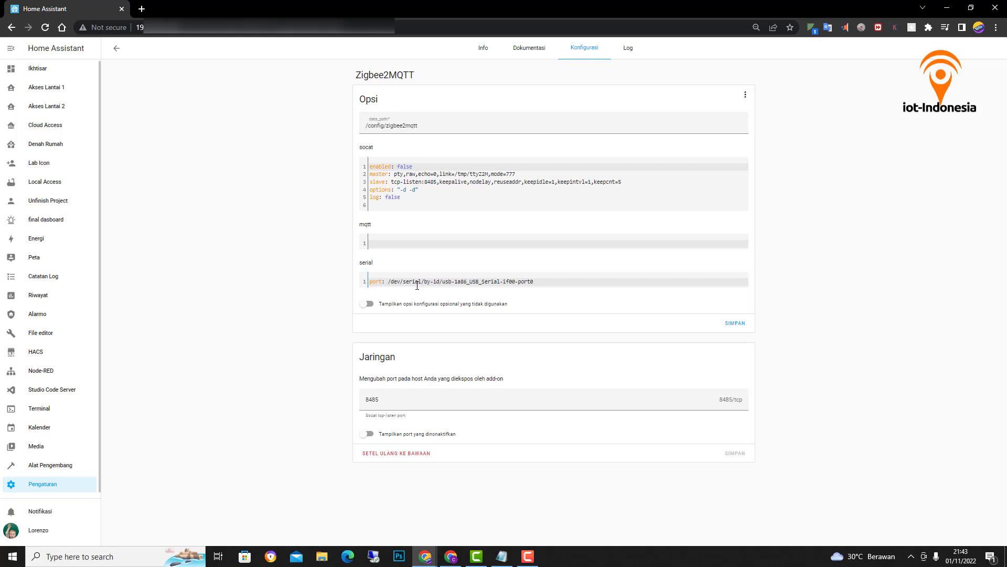
click(735, 328)
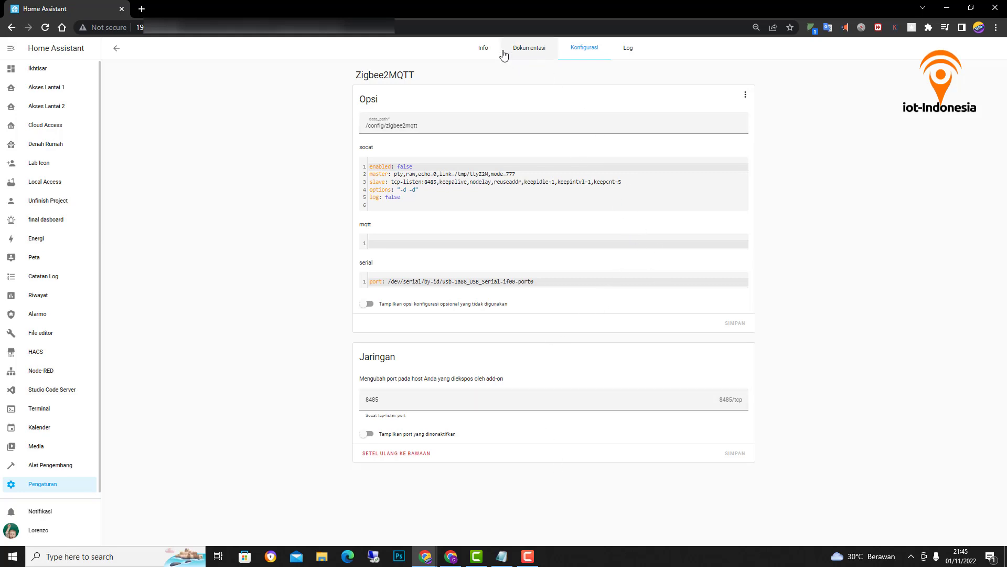
Start the Zigbee2MQTT add-on and check its startup messages in the refreshed log.
click(485, 51)
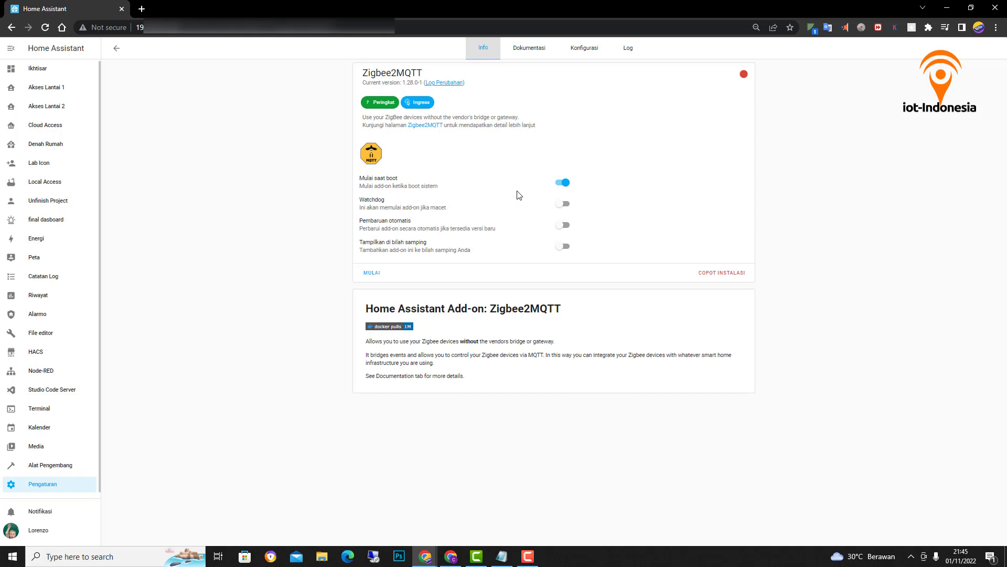
click(371, 273)
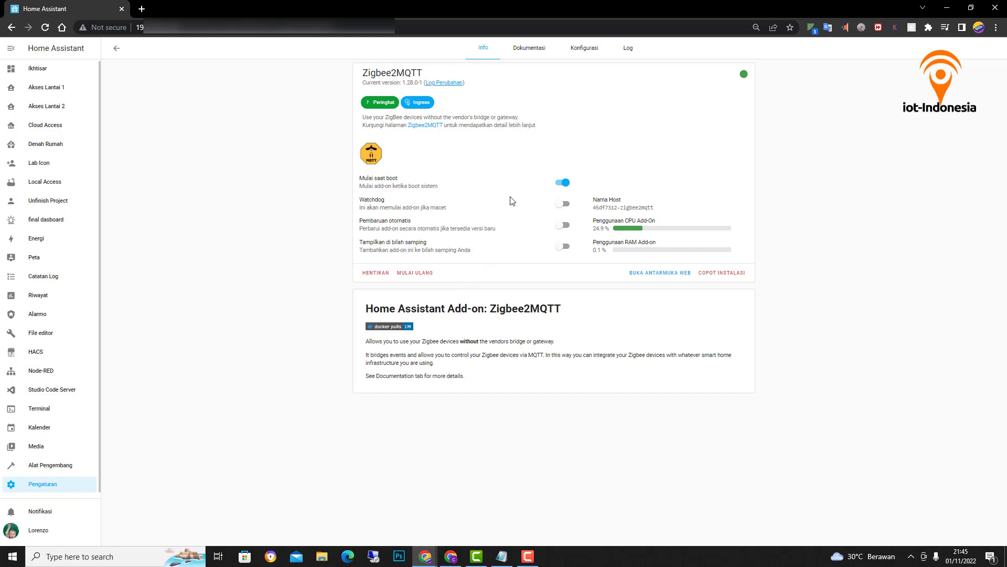
click(632, 52)
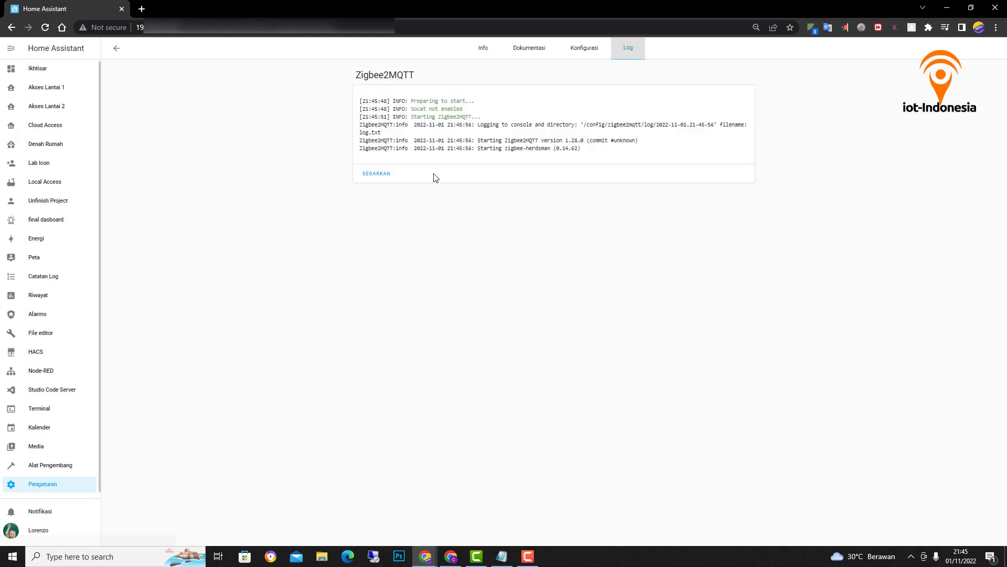
click(375, 180)
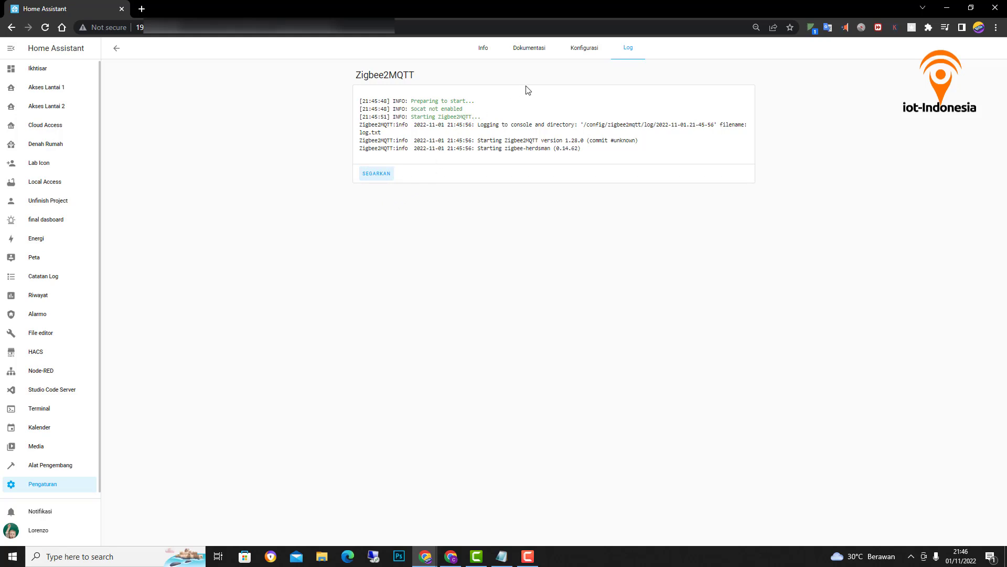
Enable showing the Zigbee2MQTT add-on in the Home Assistant sidebar and open its web interface.
click(483, 51)
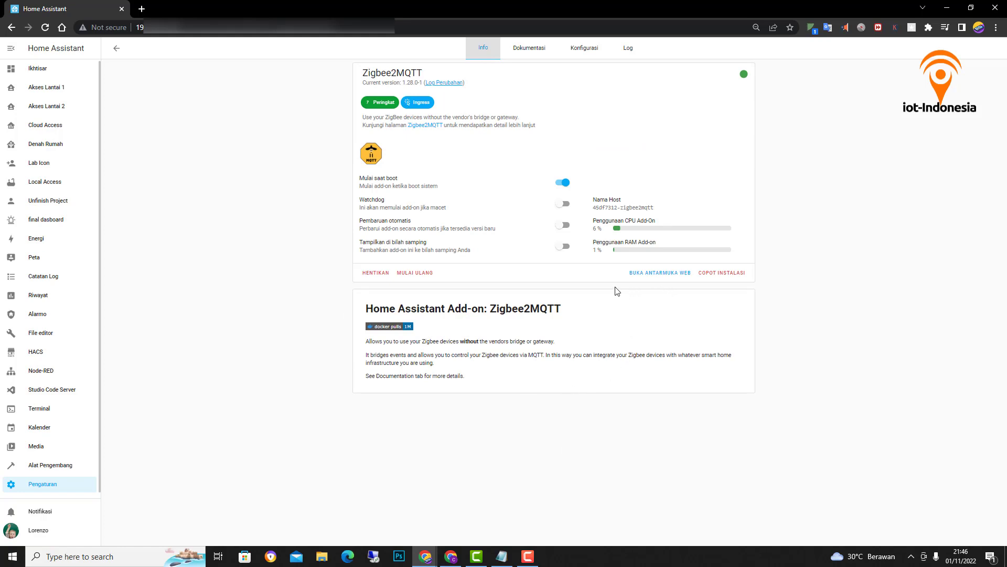
click(567, 251)
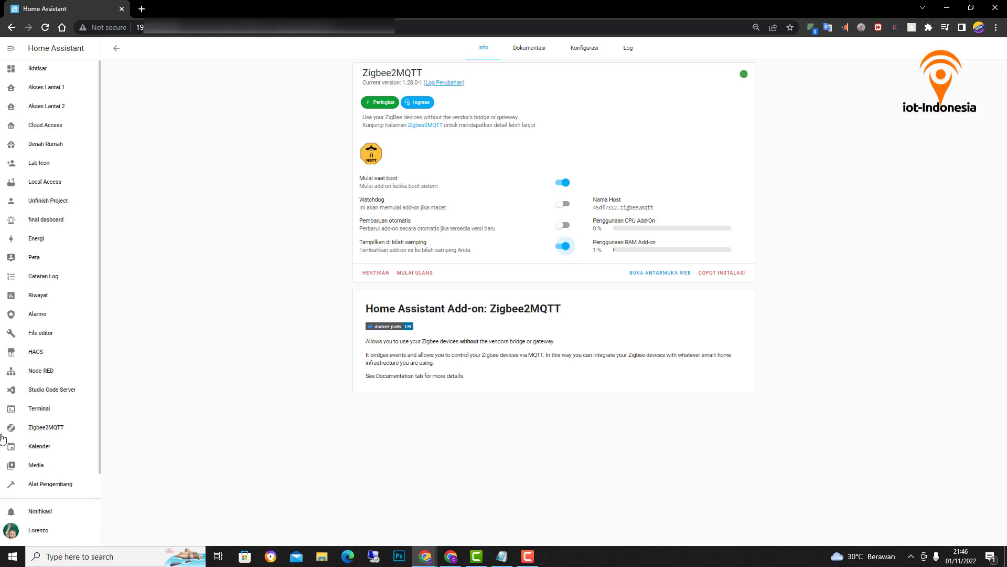
click(650, 276)
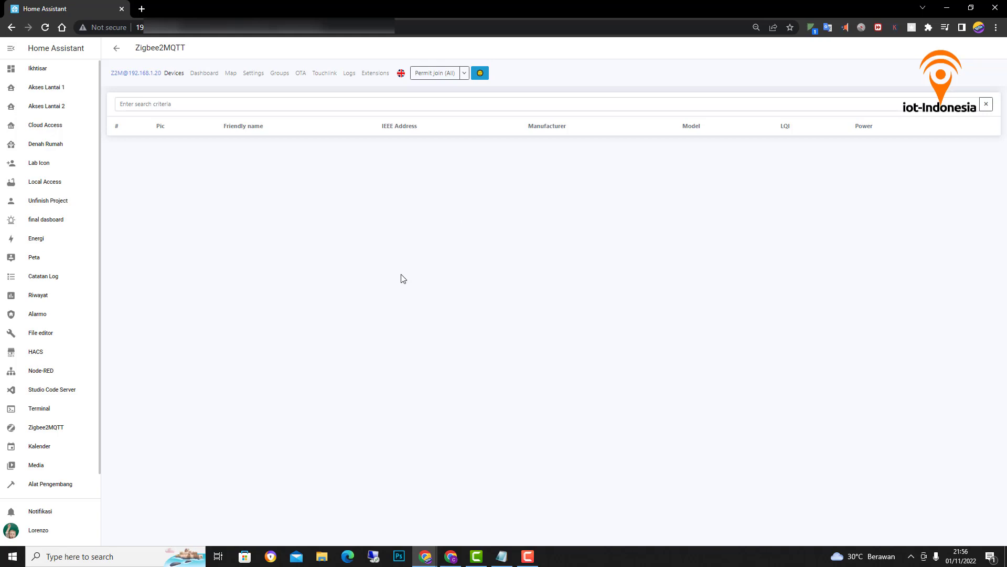
Set the ZigBee channel to 25 in the advanced Zigbee2MQTT settings.
click(253, 75)
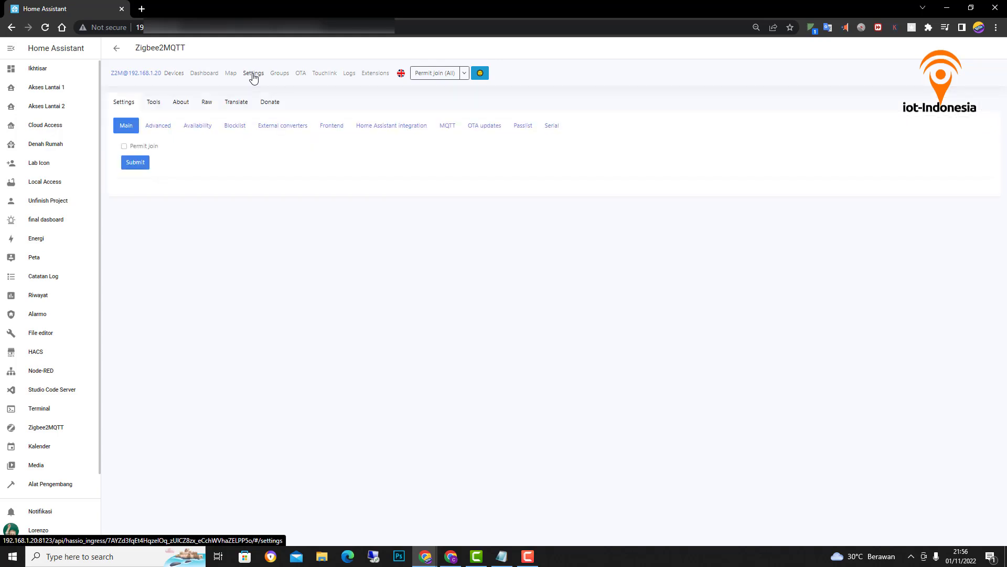
click(157, 128)
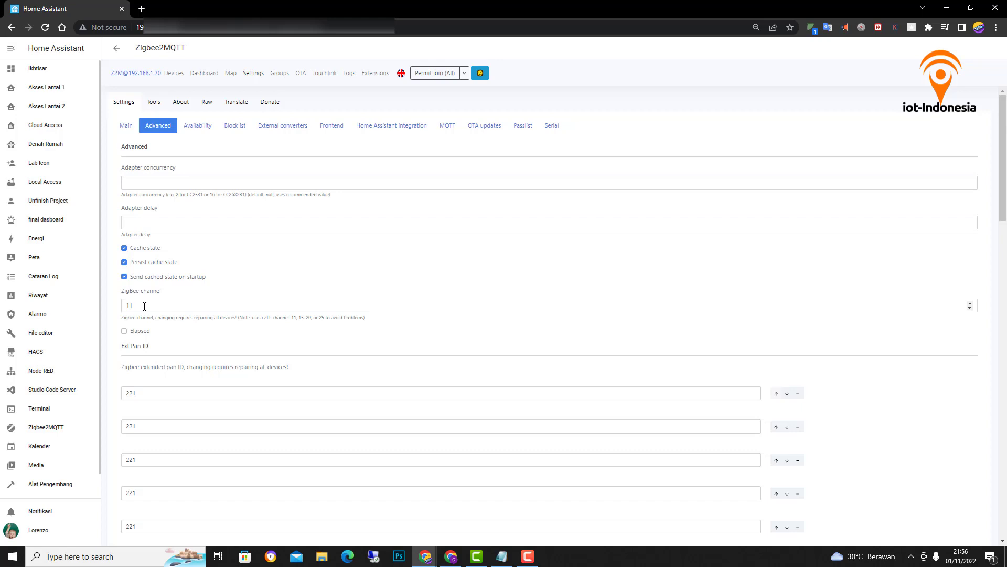
double_click(128, 306)
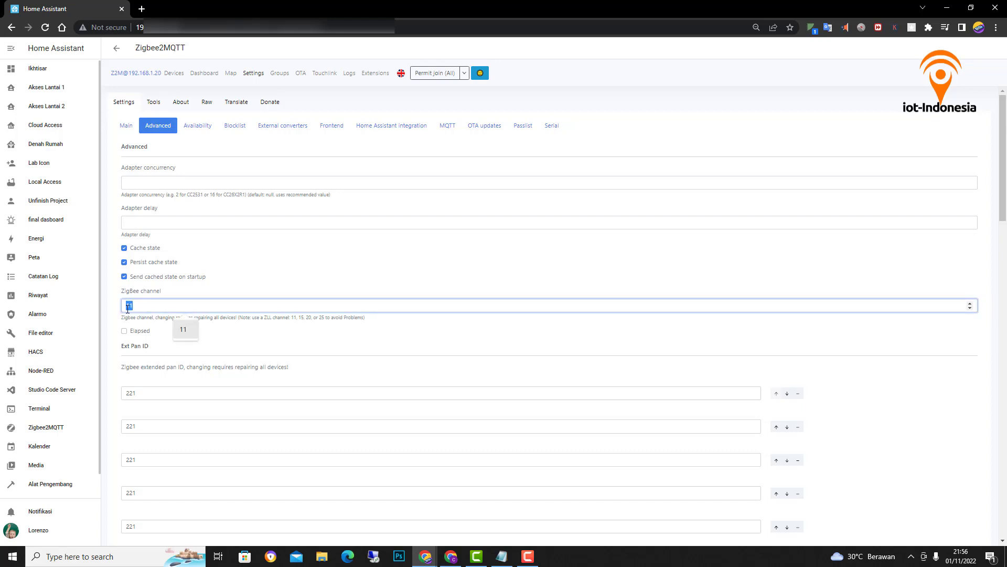
click(140, 307)
text(25)
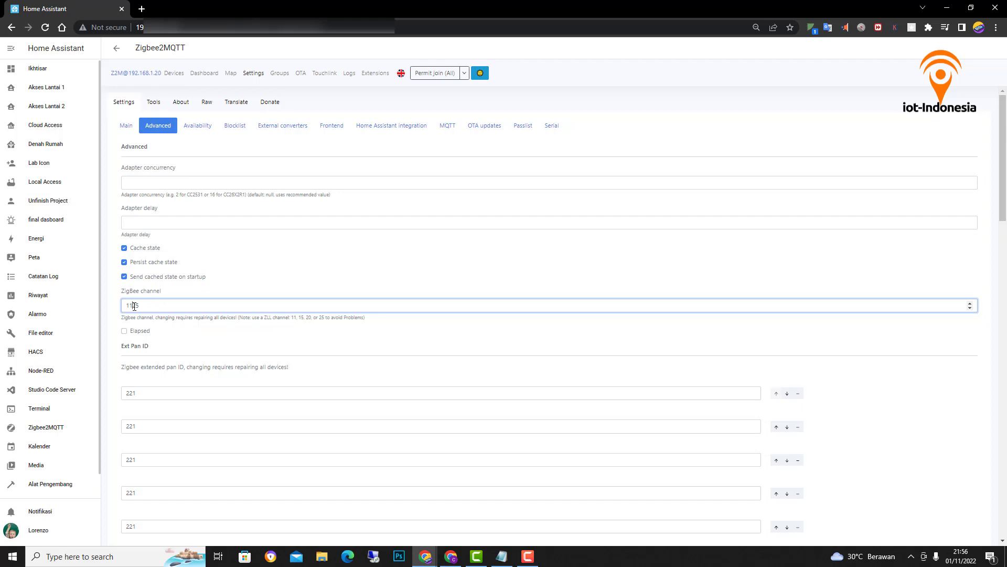
click(135, 307)
key(BackSpace)
key(BackSpace)
click(544, 341)
Set the Last seen option to ISO_8601_local in the advanced settings.
scroll(406, 389, down, 4)
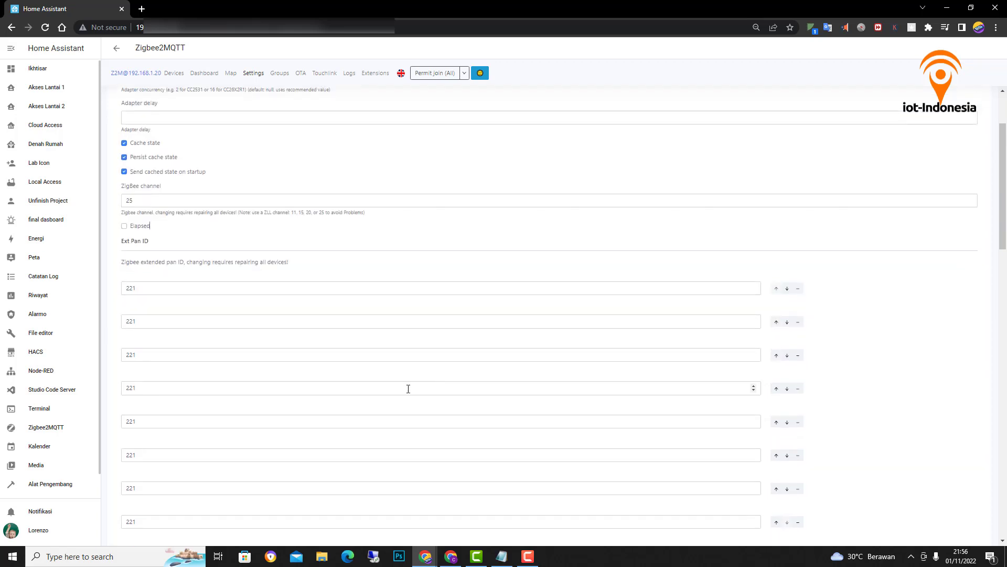
scroll(406, 390, down, 1)
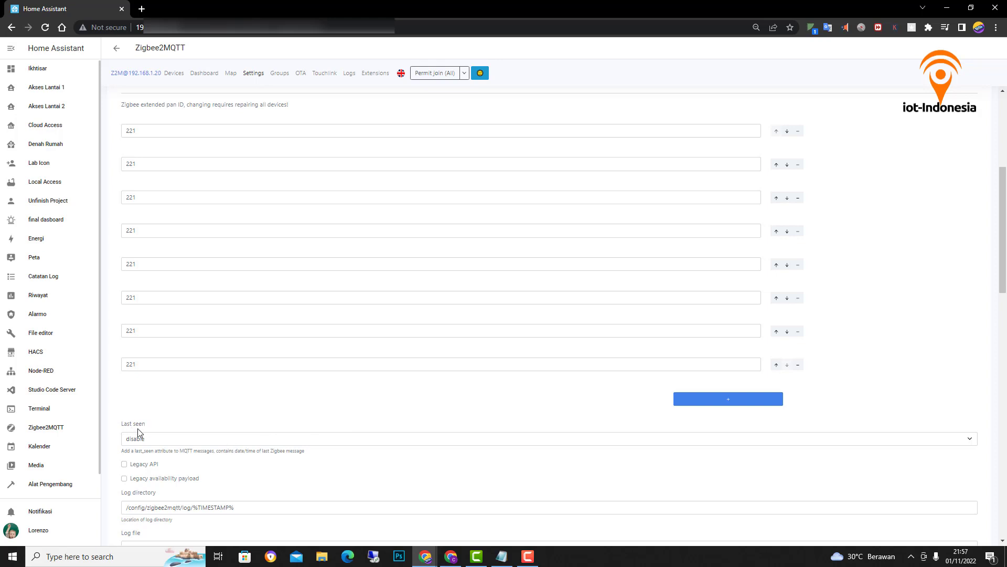
click(213, 440)
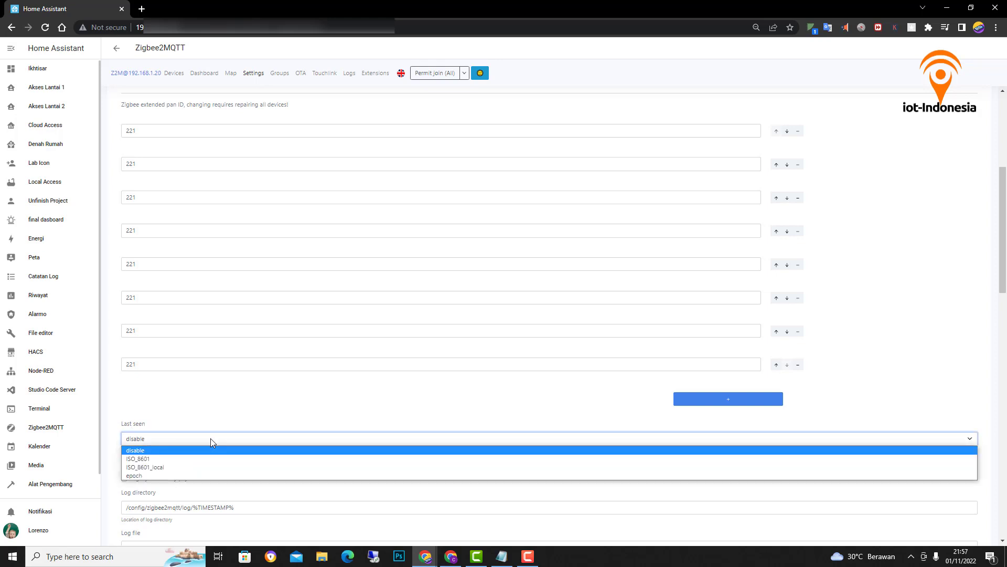
click(185, 469)
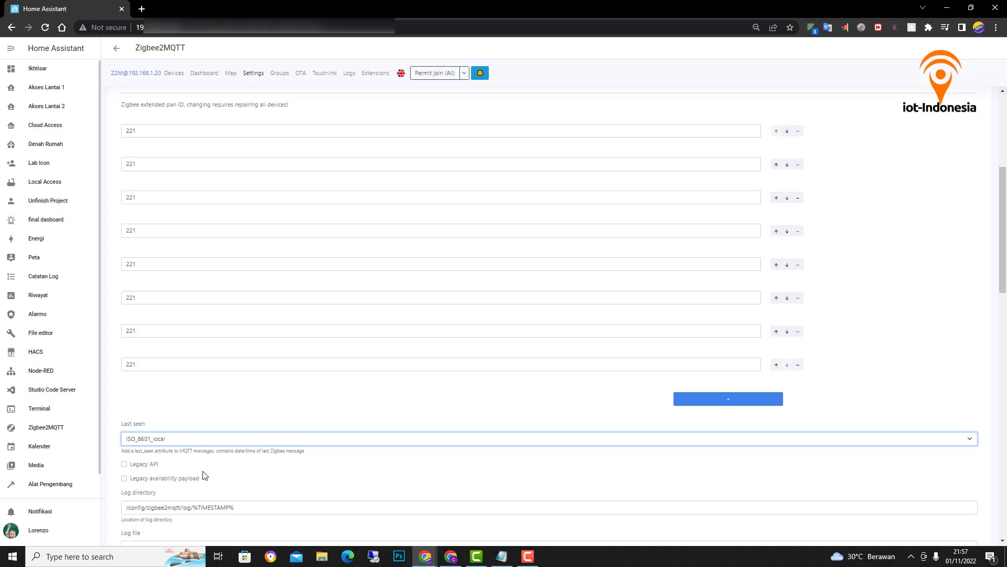
Enter GENERATE as the network key string in the advanced Zigbee2MQTT settings.
scroll(254, 467, down, 6)
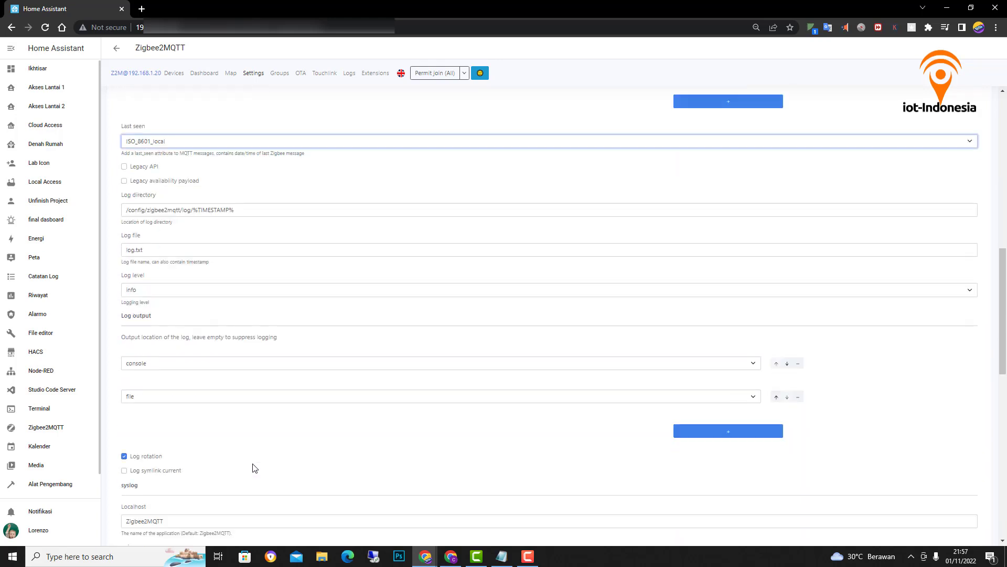
scroll(254, 467, down, 3)
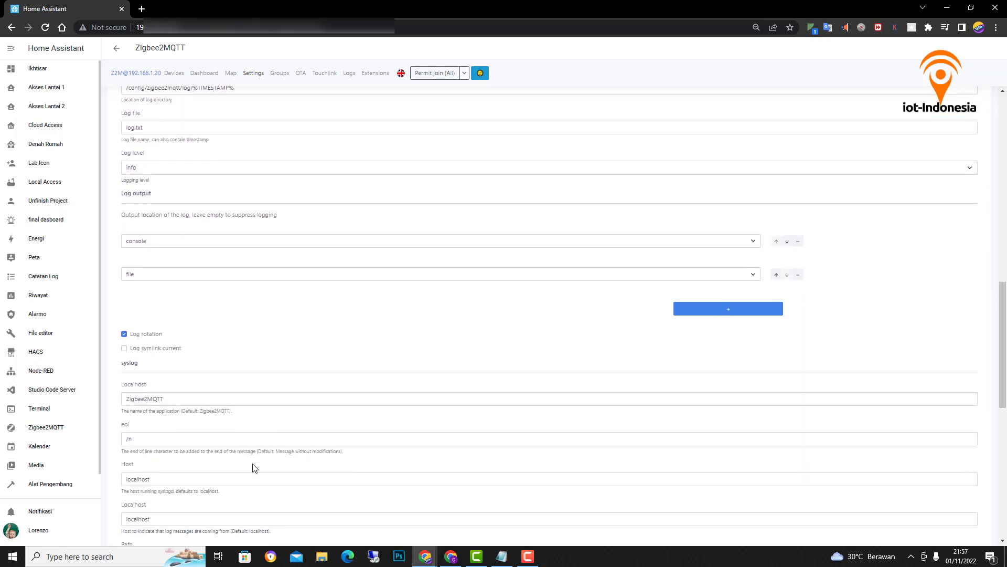
scroll(254, 467, down, 4)
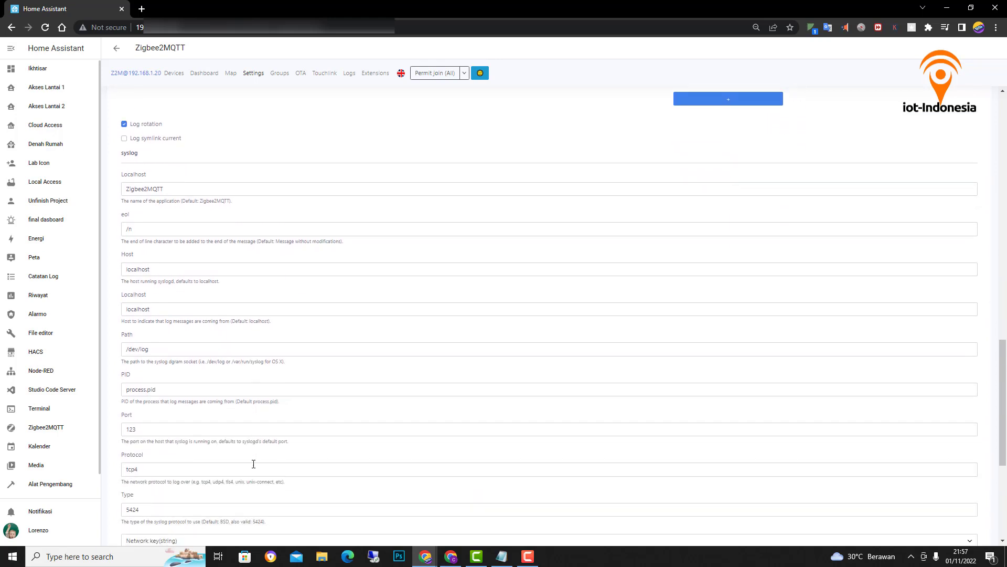
scroll(254, 464, down, 2)
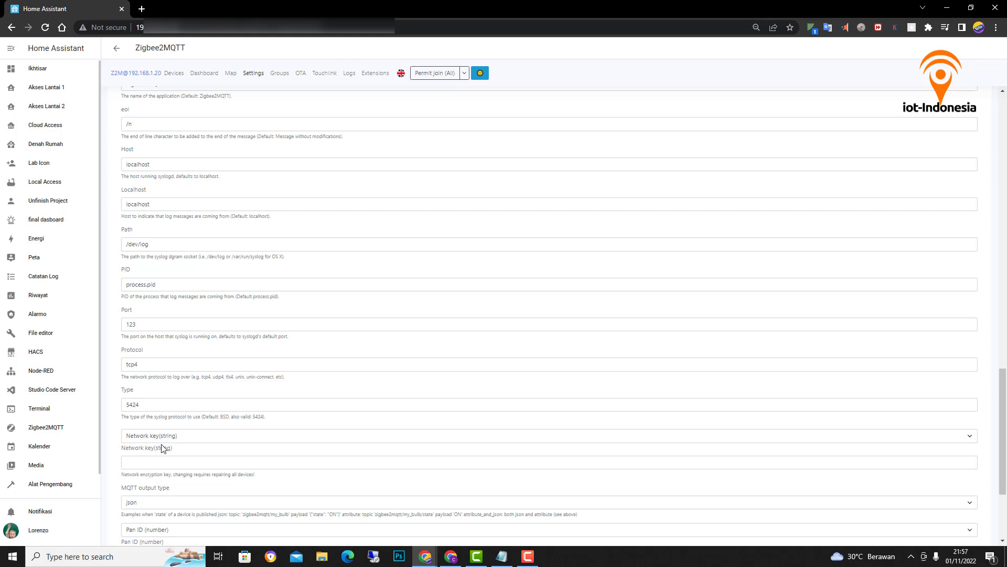
click(155, 463)
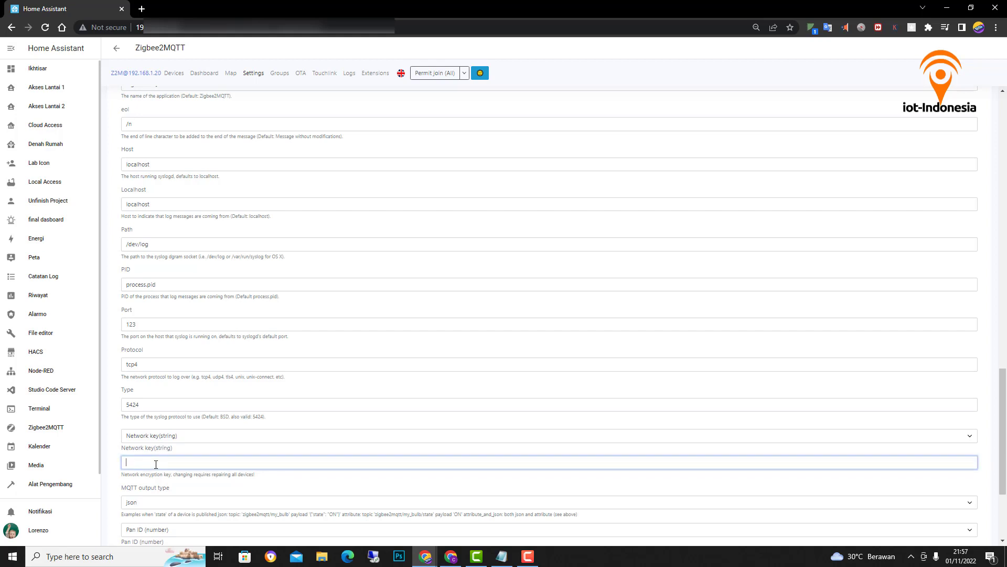
text(GENERATE)
Switch the Pan ID format to Pan ID (string) and enter GENERATE as its value.
scroll(293, 524, down, 1)
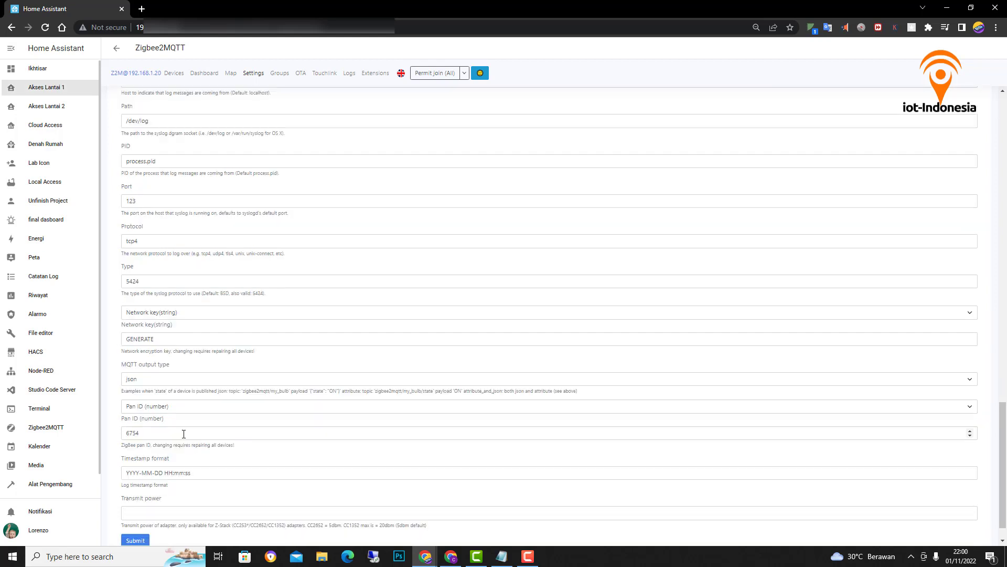
click(294, 409)
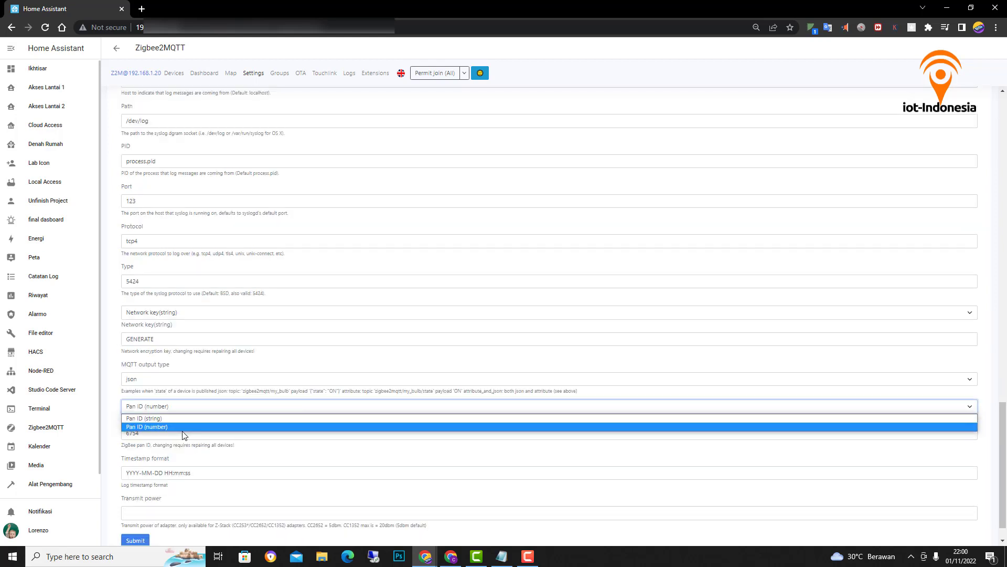
click(172, 418)
click(159, 434)
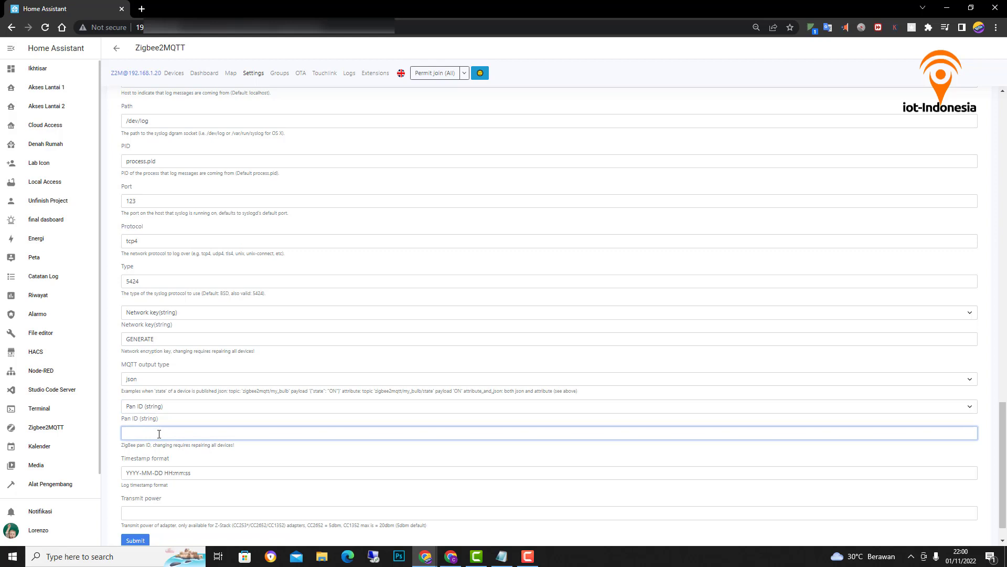
text(GENERATE)
Set the transmit power to 9 and submit the advanced settings.
scroll(283, 490, down, 1)
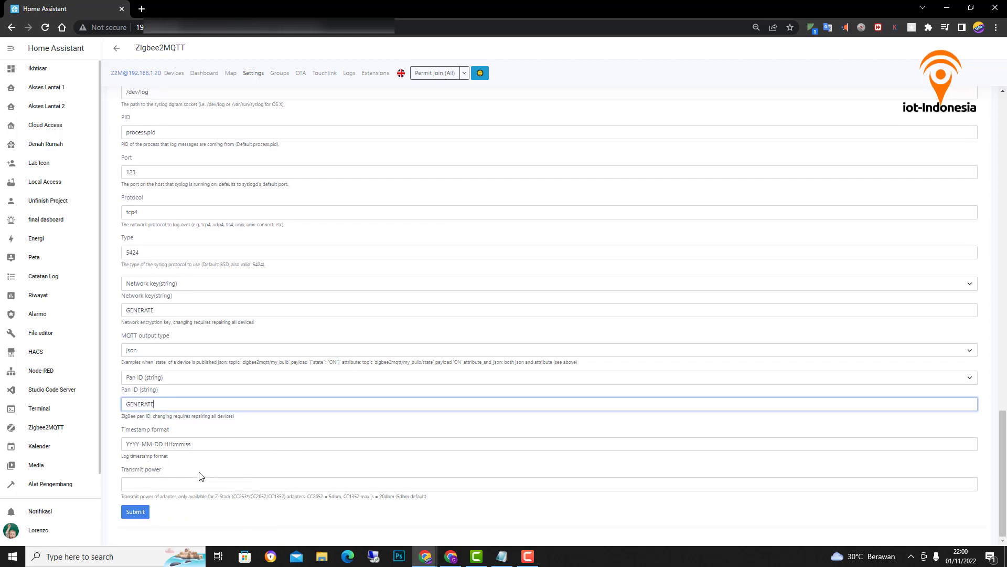
click(172, 485)
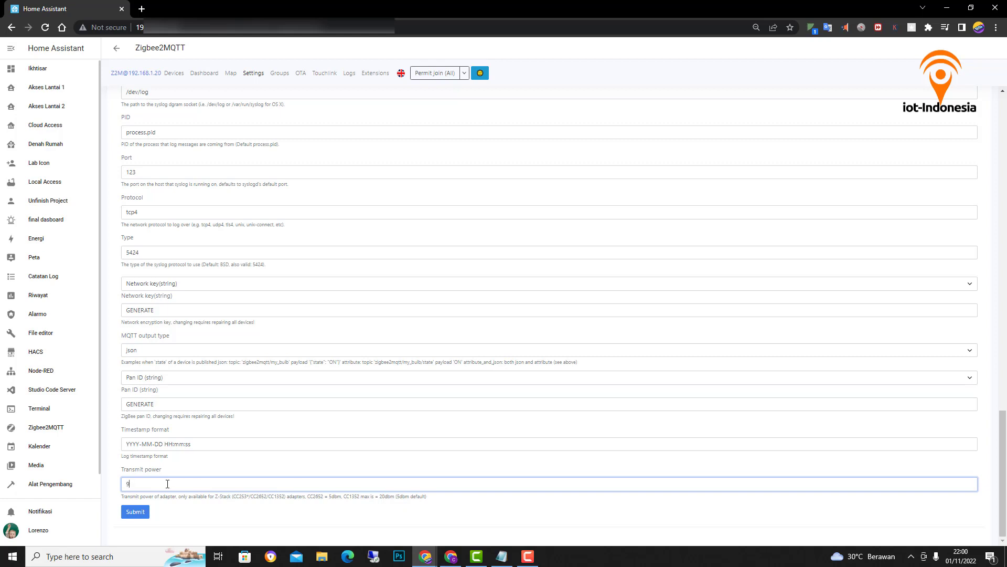
click(136, 520)
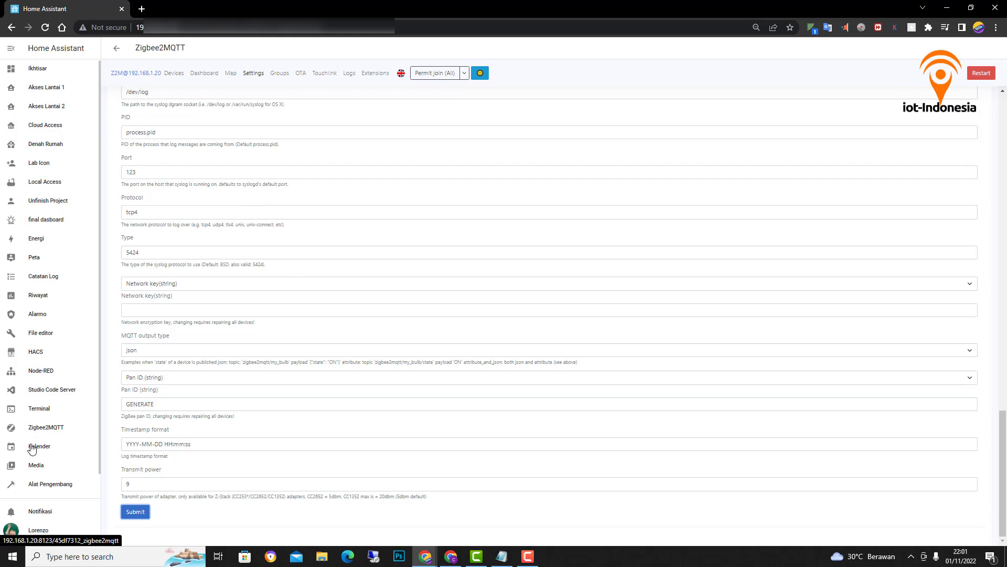
Restart the Zigbee2MQTT add-on from its page in the Home Assistant add-on settings.
scroll(38, 479, down, 1)
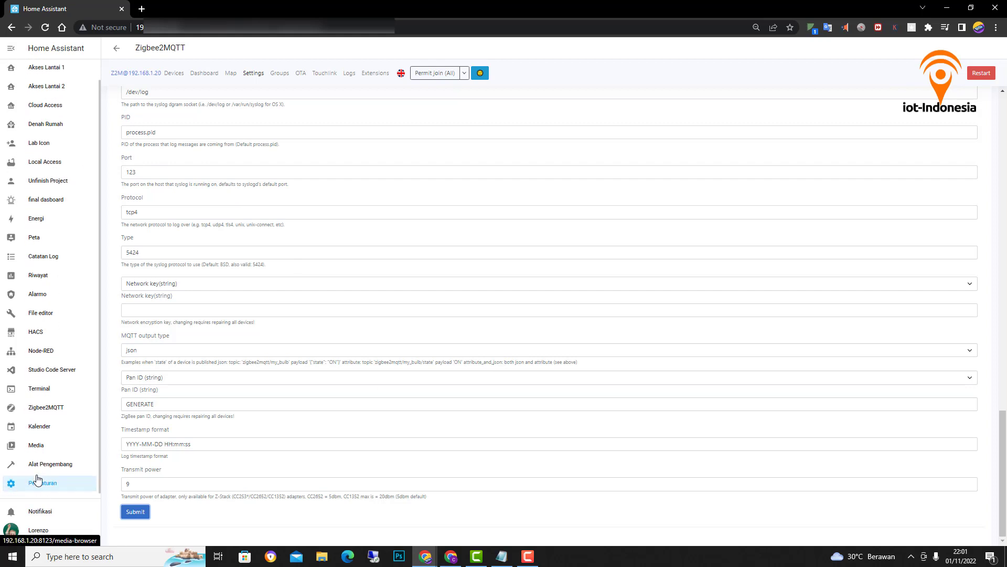
click(37, 478)
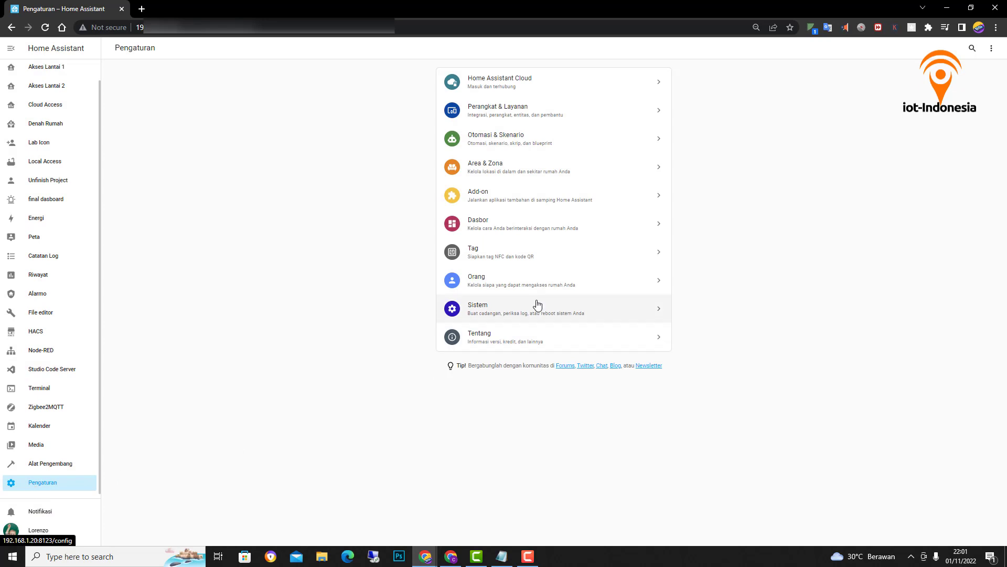
click(506, 205)
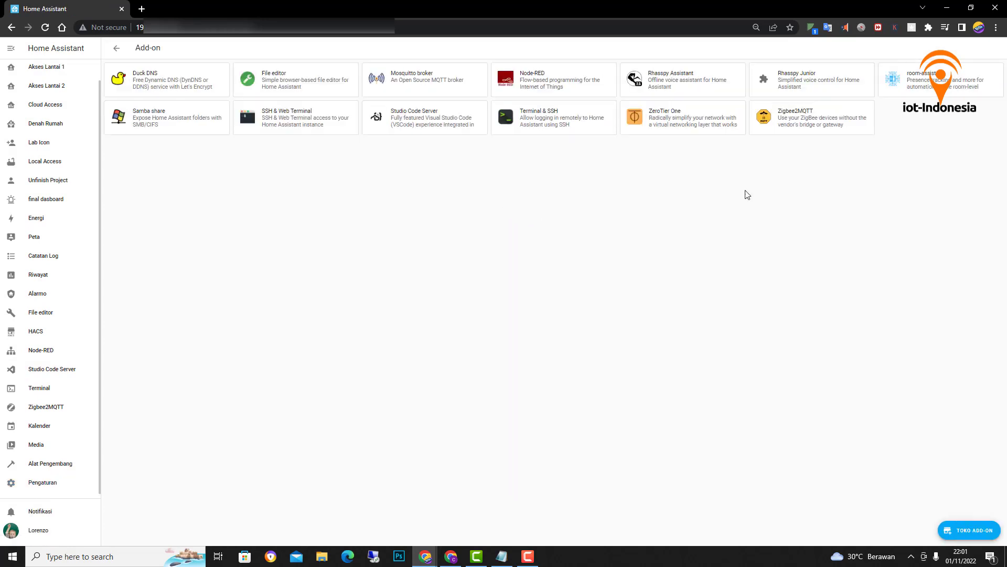
click(811, 131)
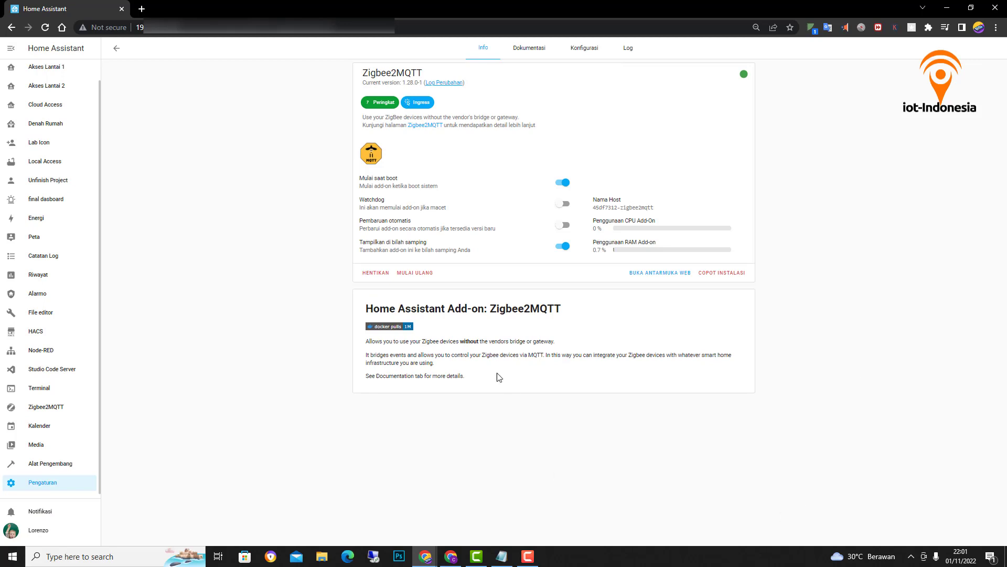
click(414, 273)
Examine the Zigbee2MQTT log after the restart, highlighting the re-commissioning advice and the coordinator backup file path.
click(629, 55)
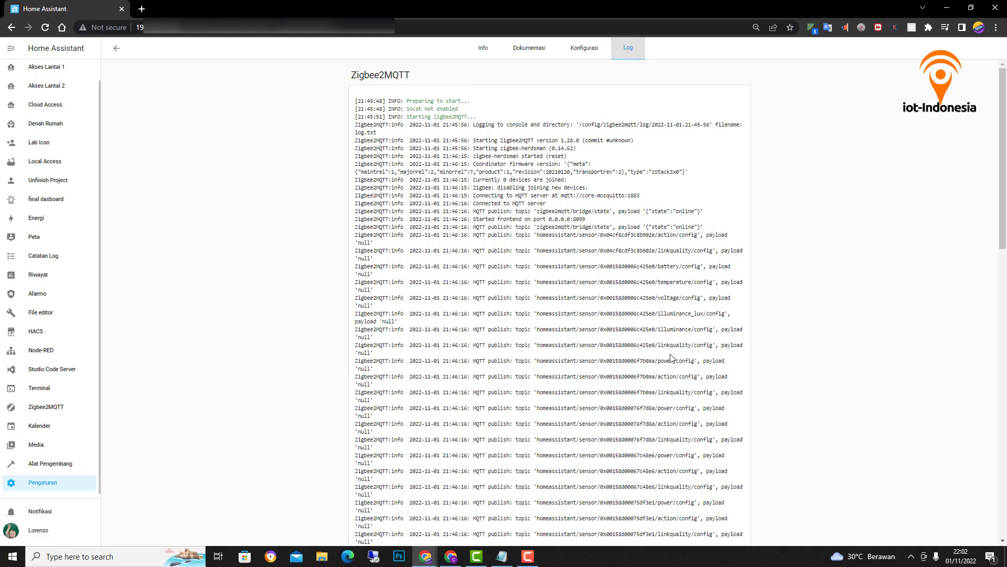
scroll(672, 358, down, 1)
scroll(672, 359, down, 2)
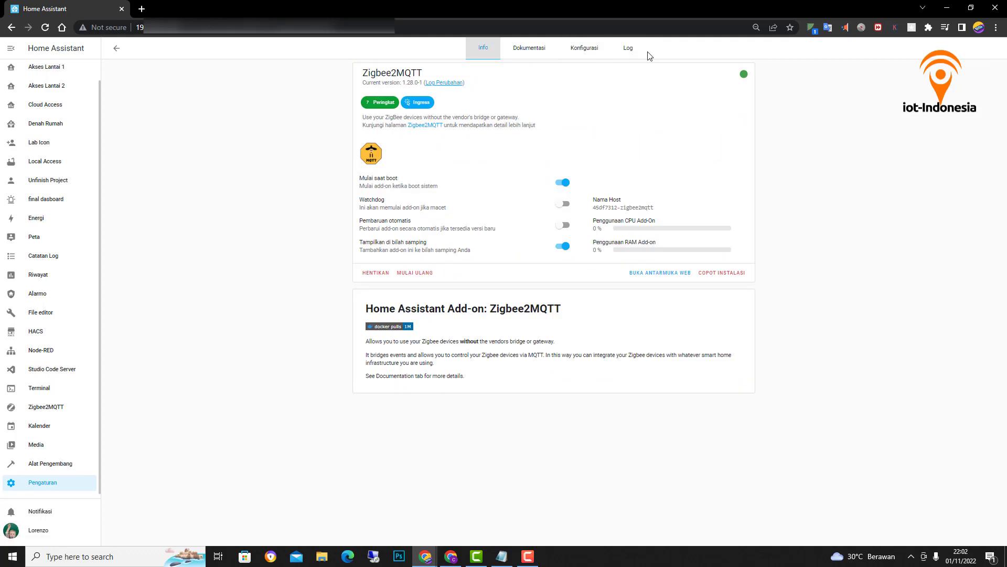
click(628, 48)
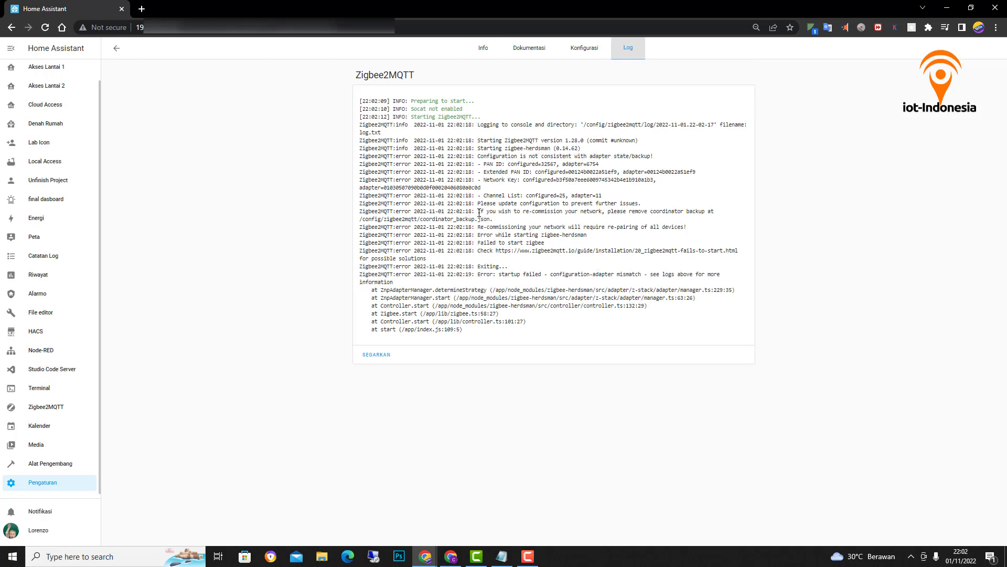
drag(478, 212, 591, 211)
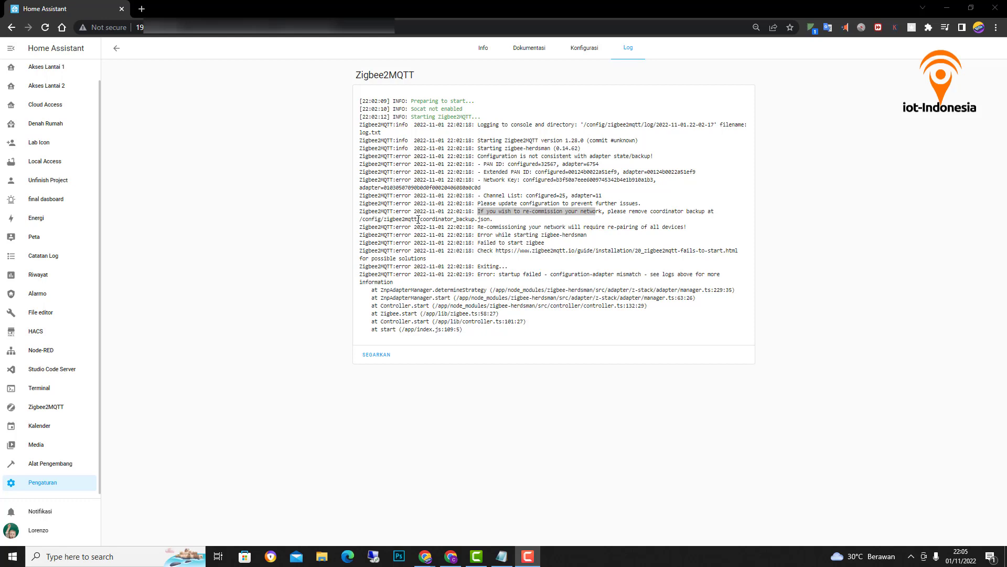
drag(418, 219, 484, 221)
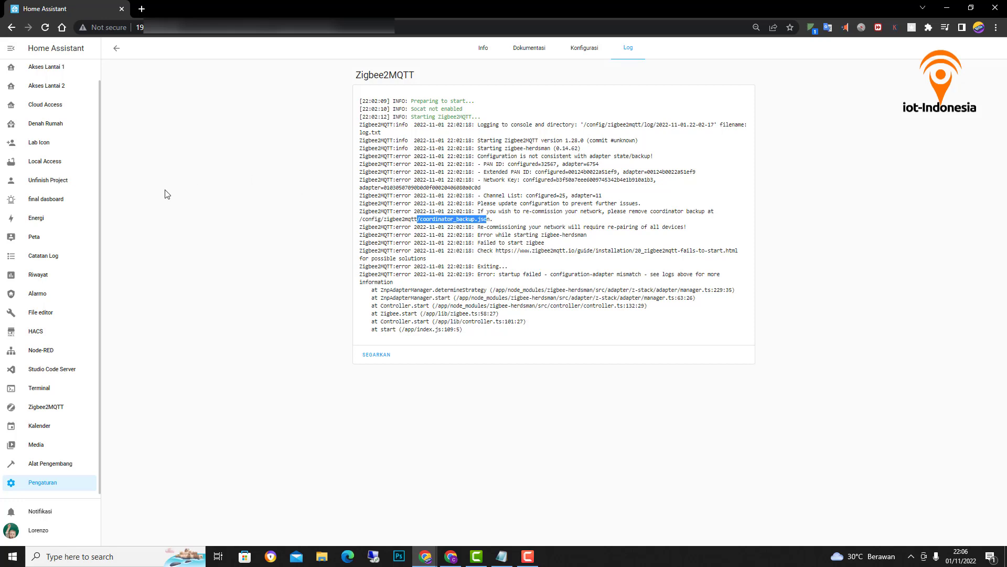
Delete coordinator_backup.json from the config/zigbee2mqtt folder using the File editor.
click(46, 316)
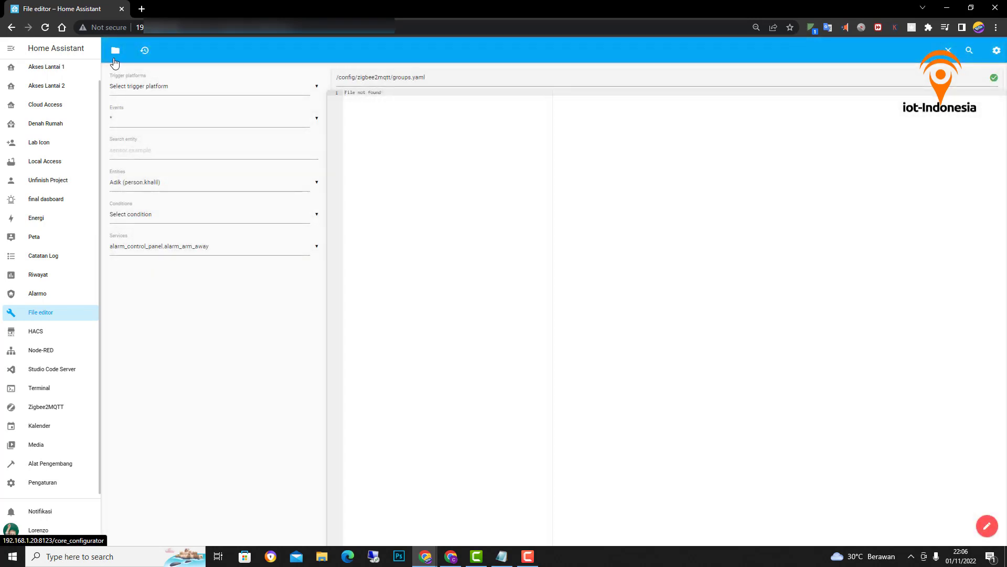
click(115, 54)
scroll(168, 499, down, 3)
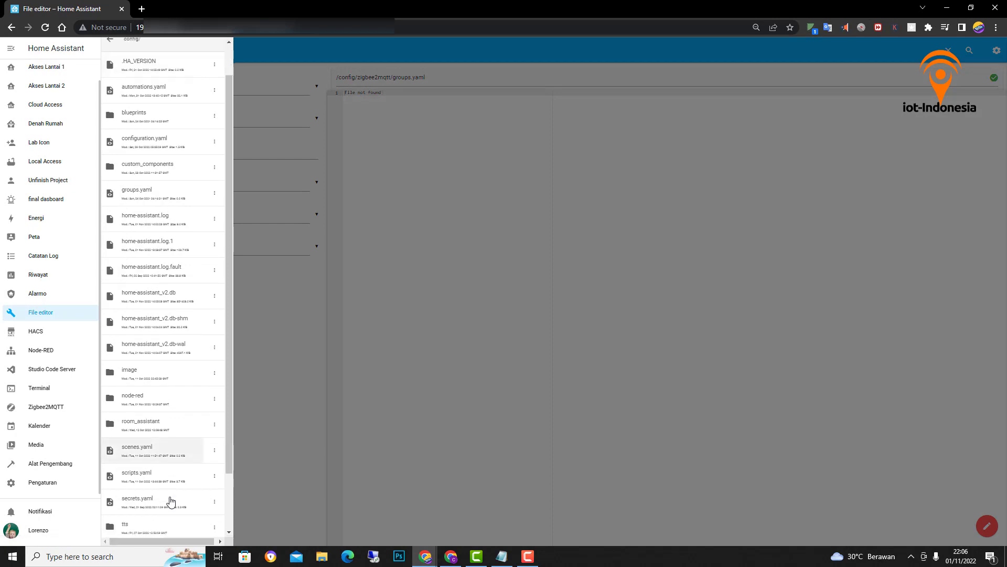
click(152, 512)
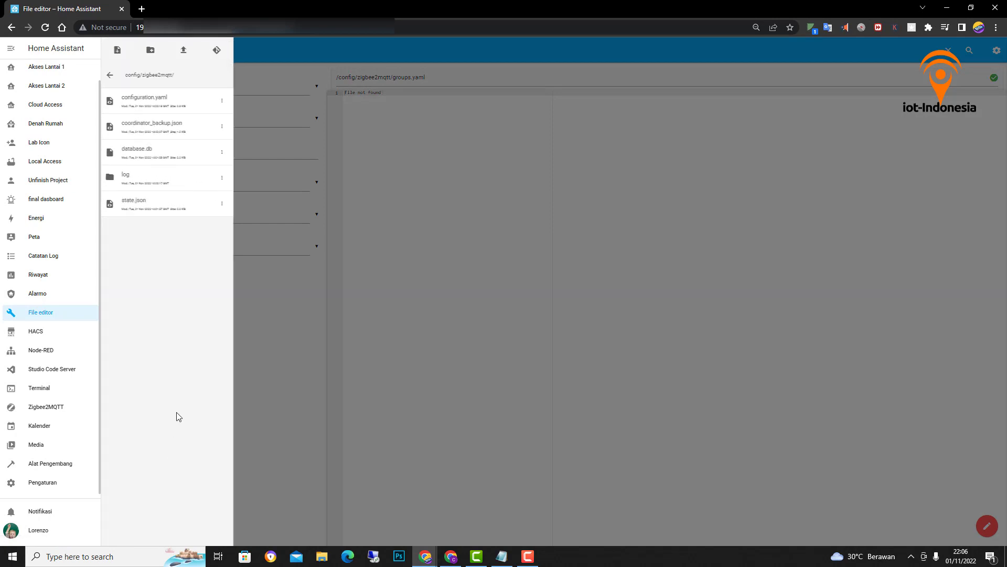
click(222, 129)
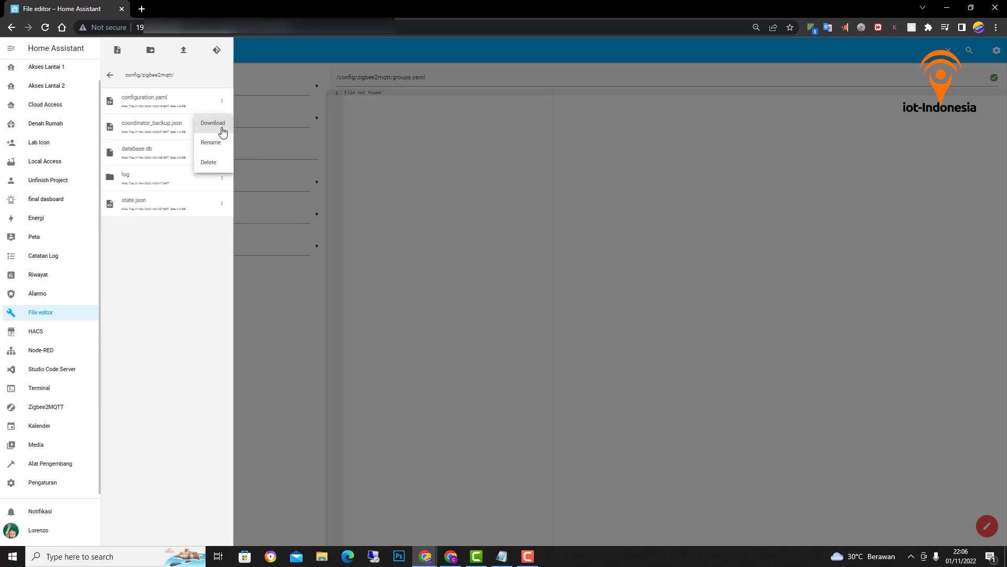
click(209, 162)
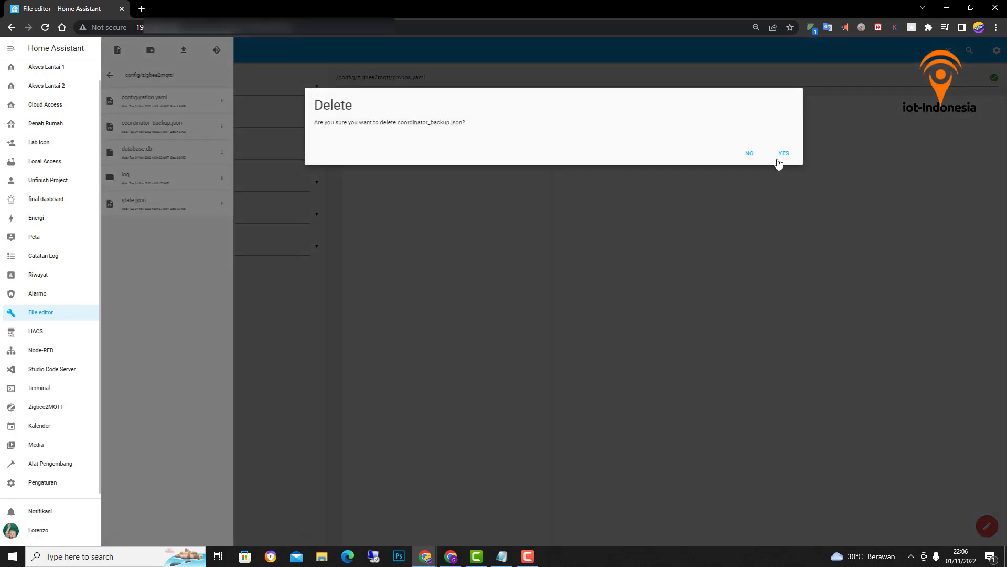
click(783, 155)
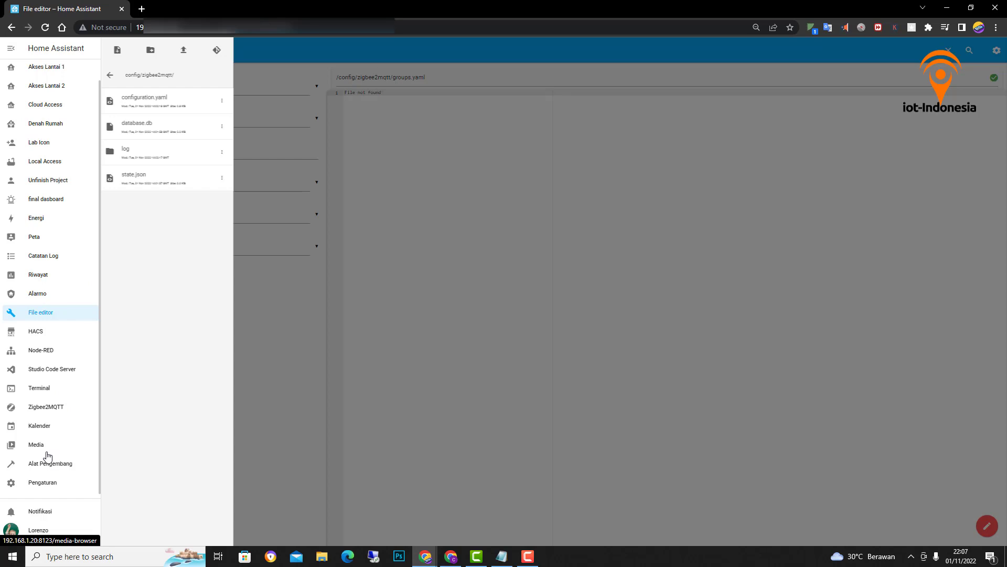
Start the Zigbee2MQTT add-on again from the add-on settings and refresh its log.
click(48, 487)
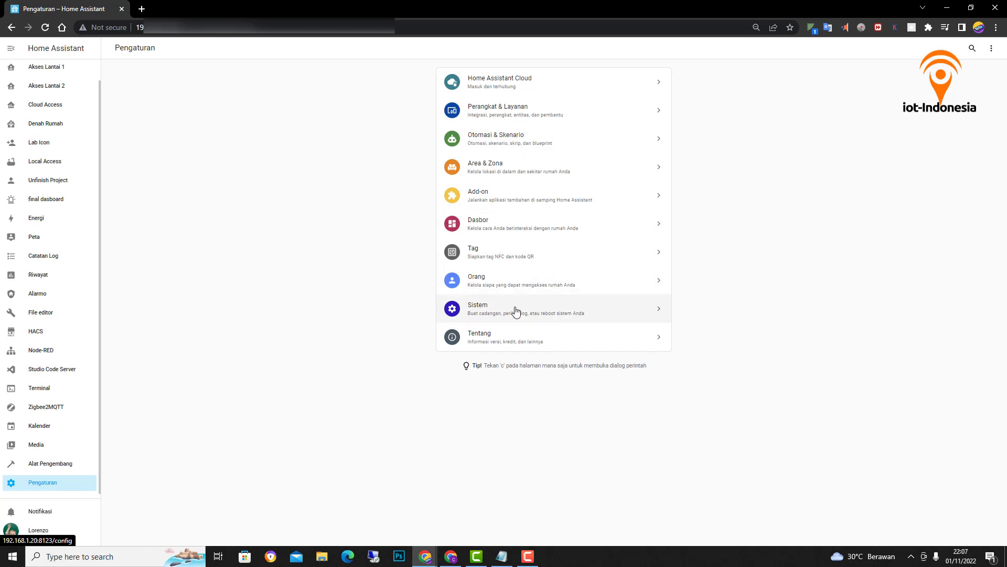
click(487, 195)
click(813, 127)
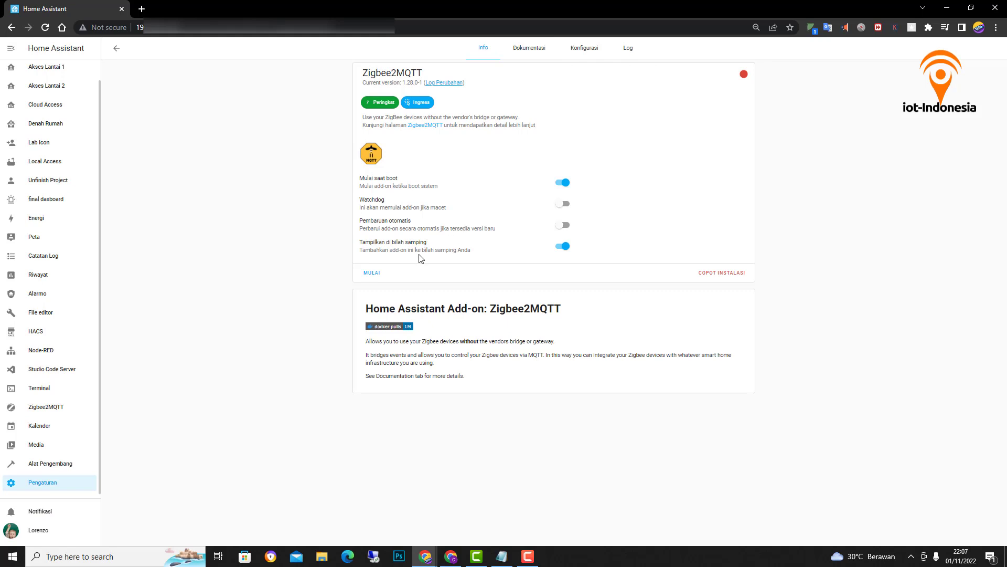
click(372, 273)
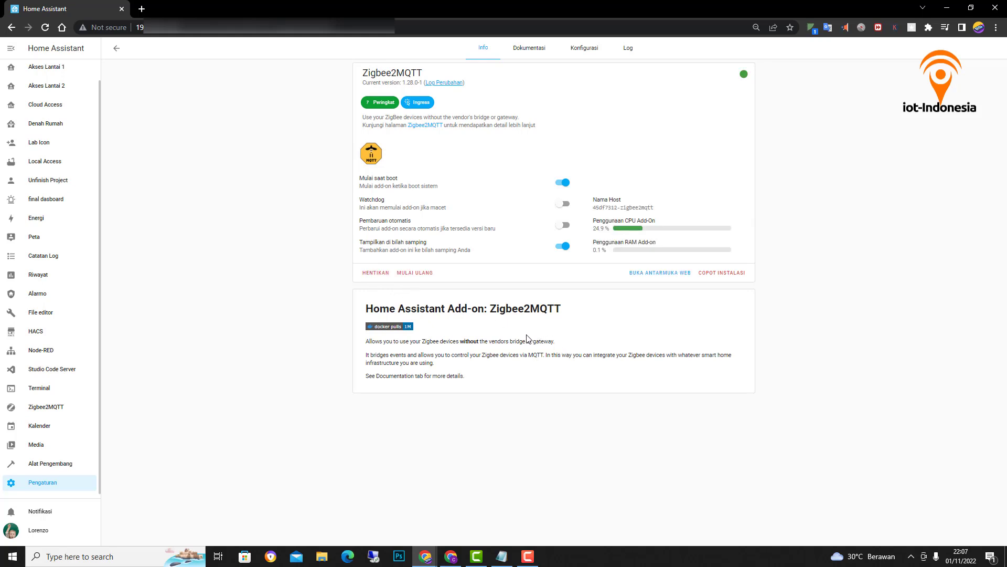
click(631, 49)
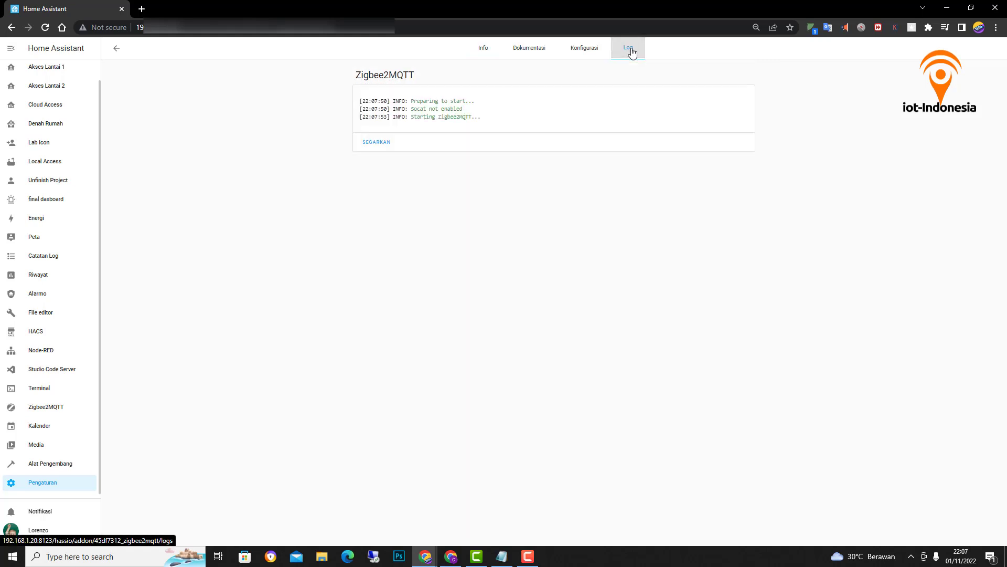
click(371, 146)
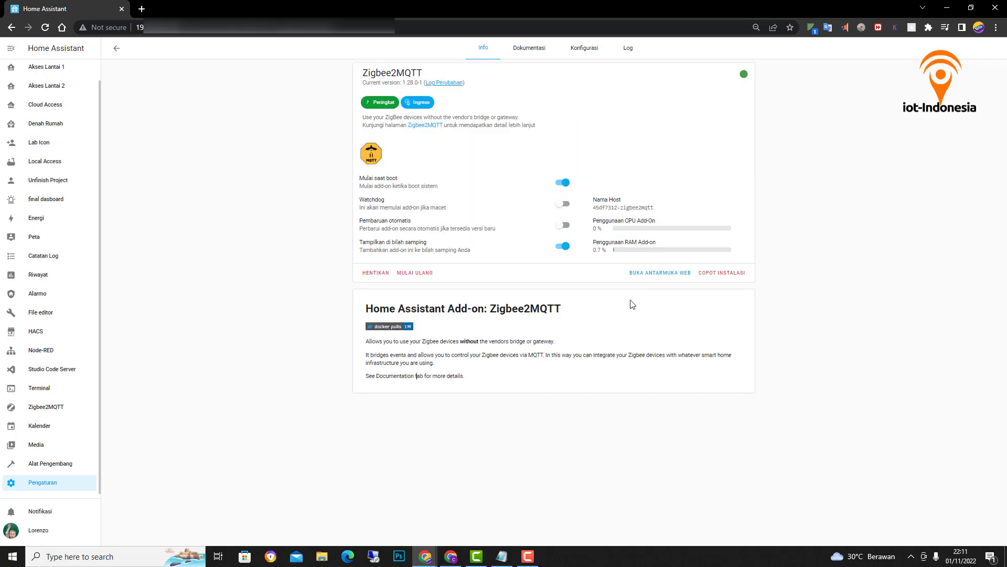
Enable and submit the simple availability setting in the Zigbee2MQTT web interface, and return to the device list.
click(662, 281)
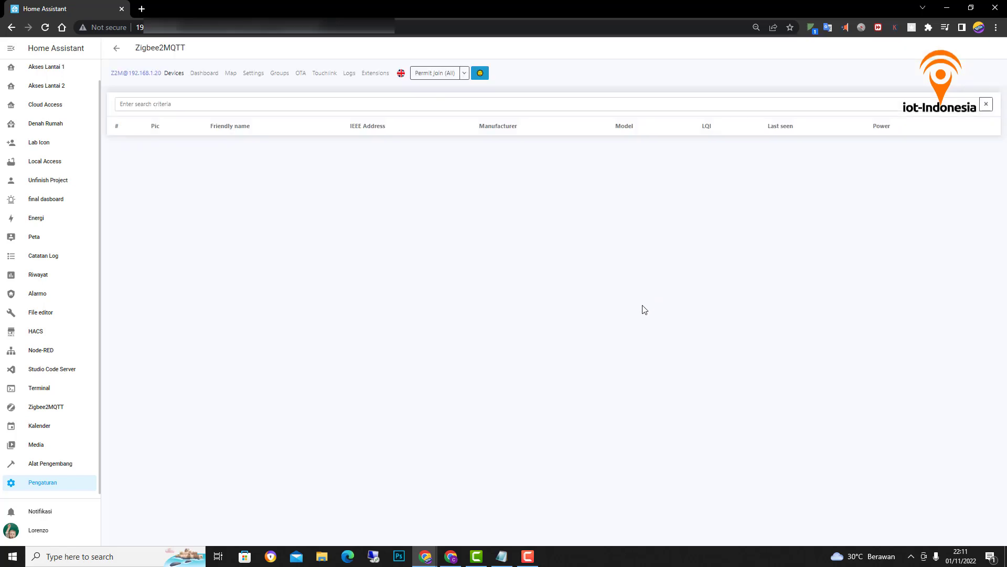
click(252, 76)
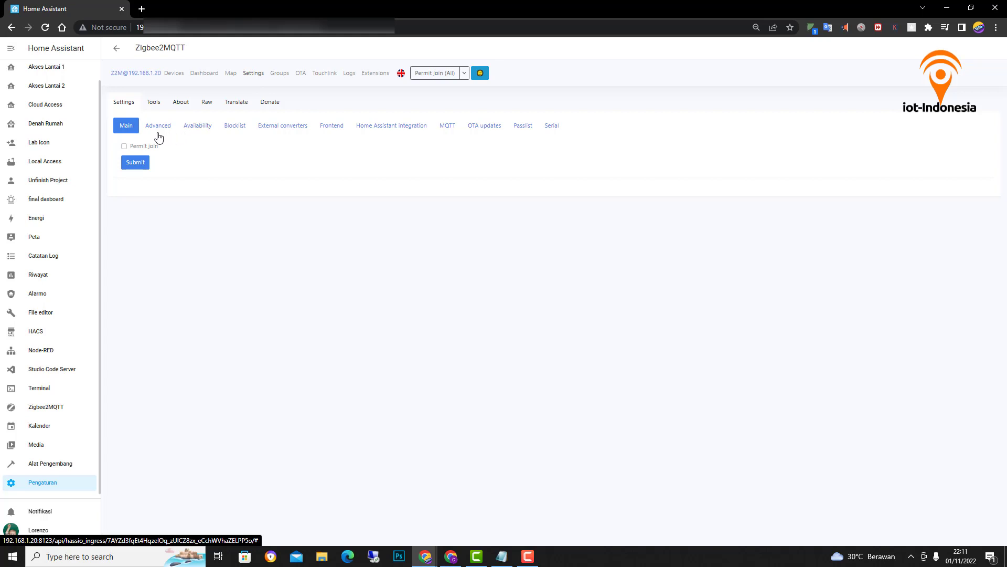
click(202, 131)
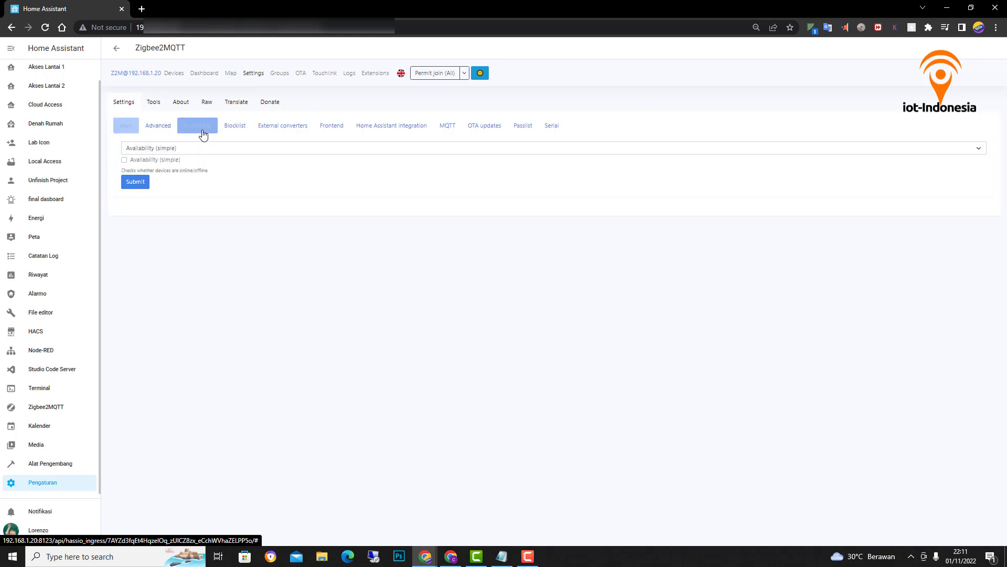
click(124, 160)
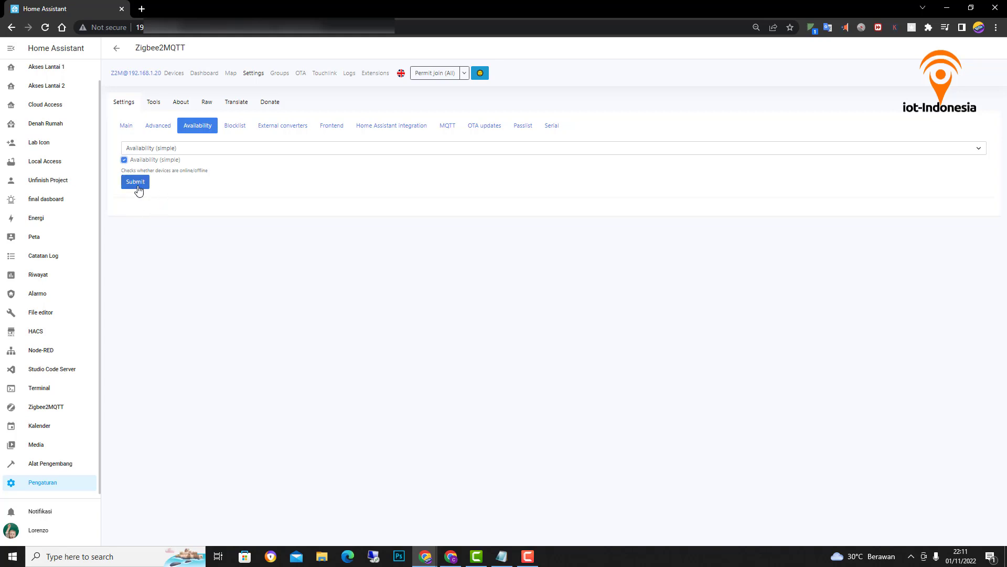
click(137, 184)
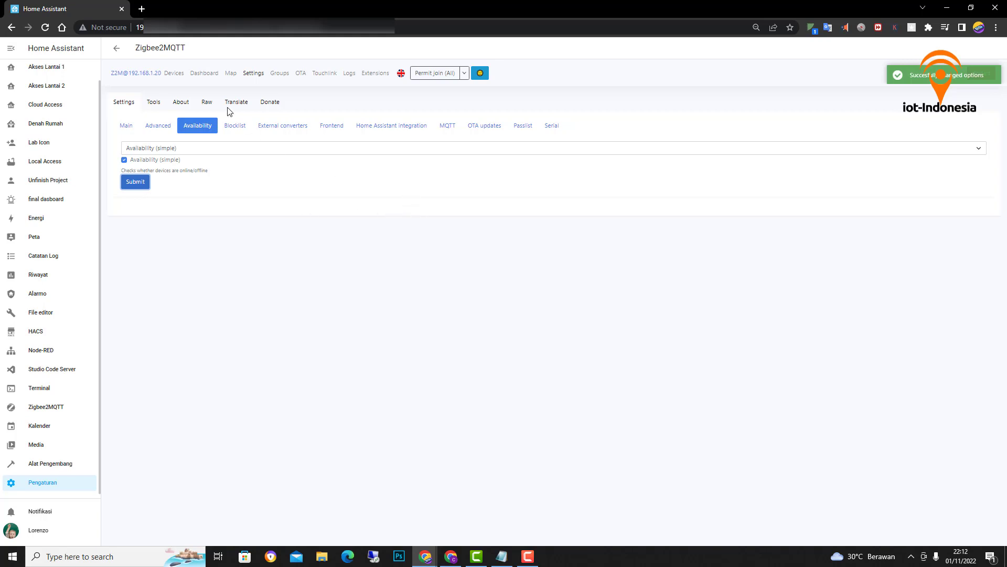
click(176, 79)
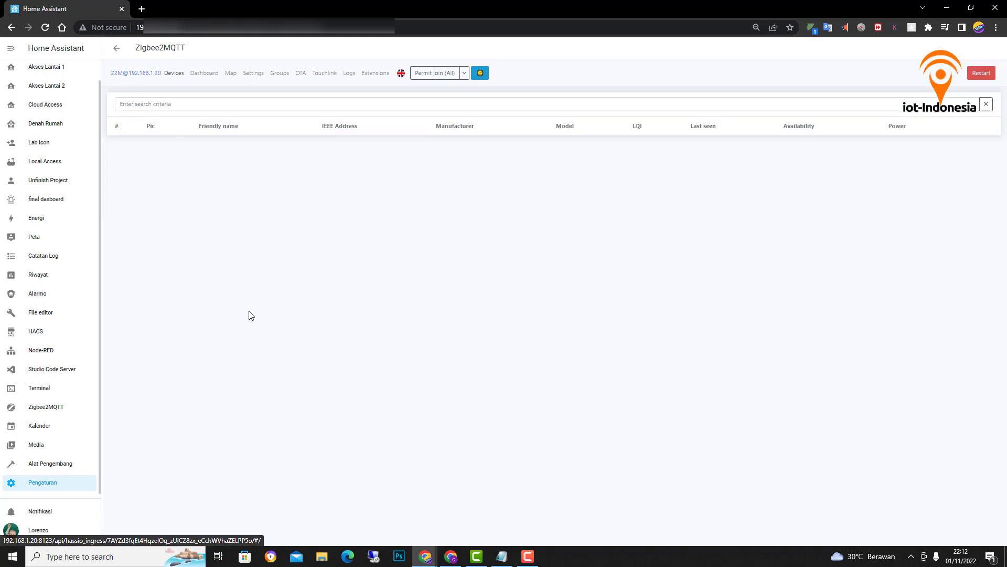
Try the dark theme of the Zigbee2MQTT interface and switch back to the light theme.
click(480, 73)
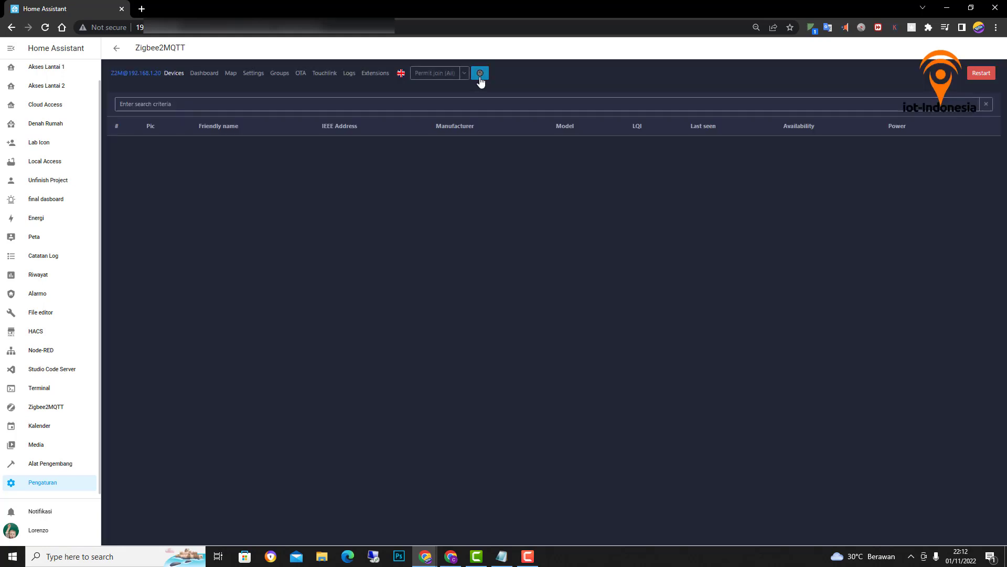
click(480, 74)
click(480, 76)
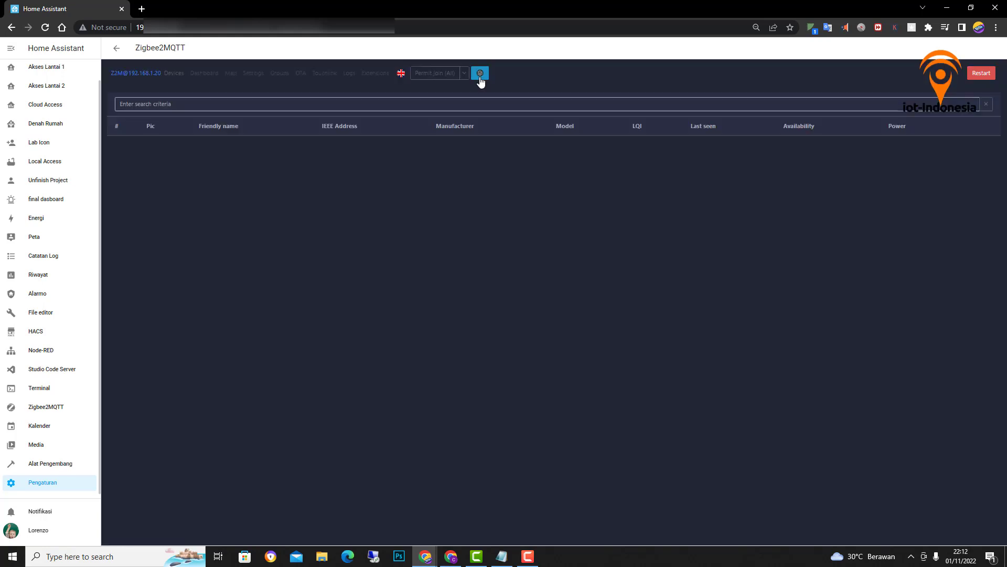
click(480, 76)
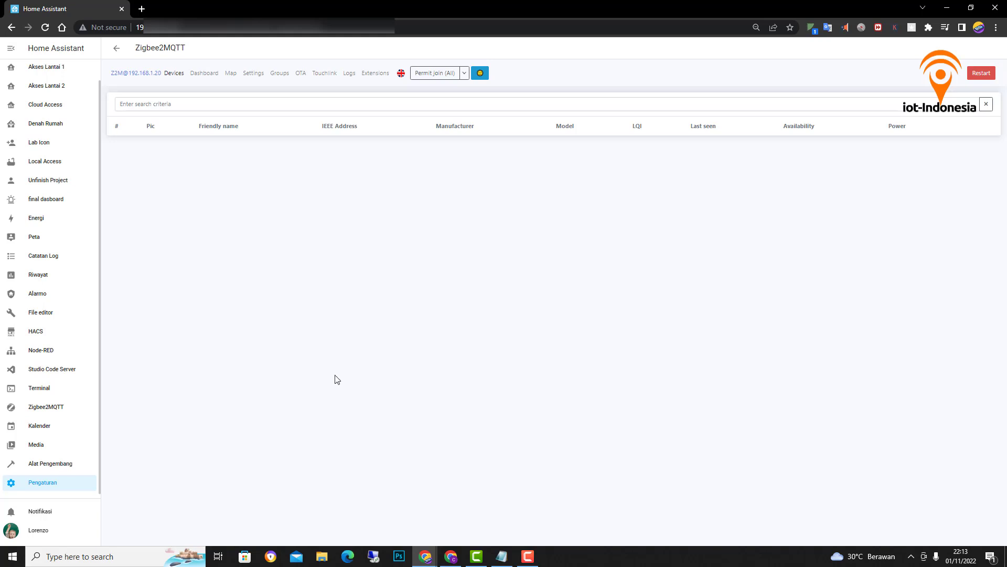
Permit new devices to join the Zigbee network through all devices.
click(431, 77)
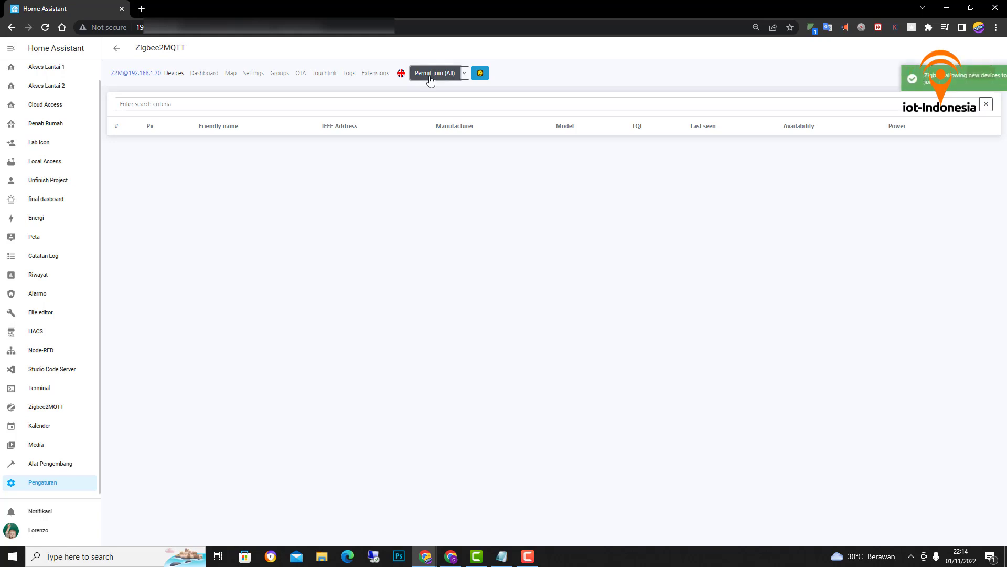